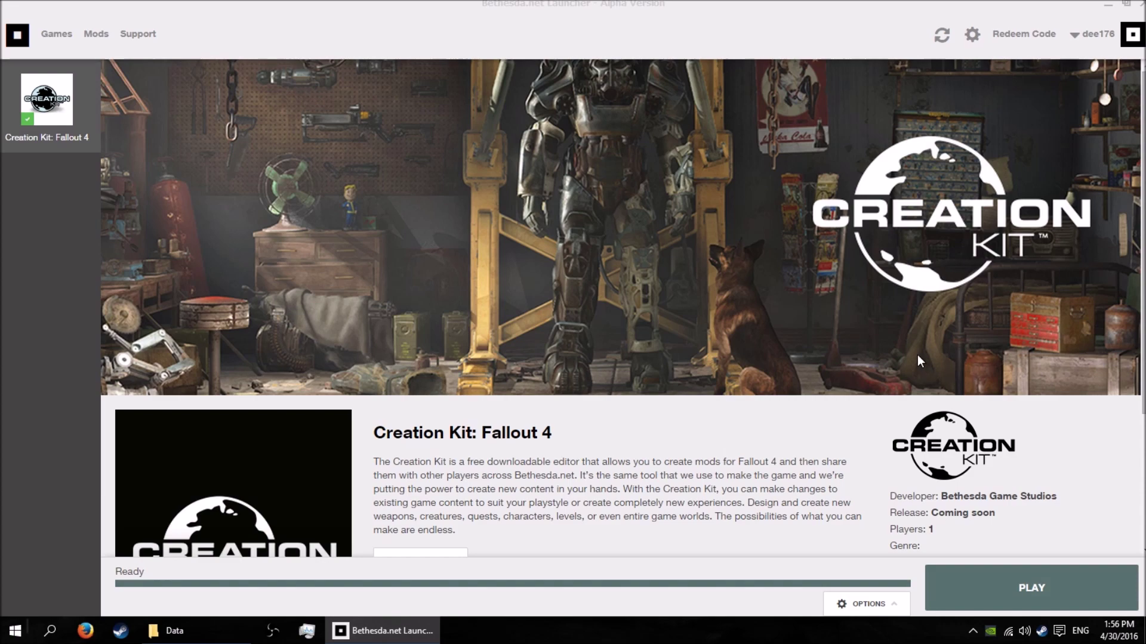
Launch Creation Kit: Fallout 4 from the Bethesda.net Launcher with PLAY
{"action": "scroll", "coordinate": [919, 376], "scroll_direction": "down", "scroll_amount": 3}
{"action": "scroll", "coordinate": [804, 389], "scroll_direction": "up", "scroll_amount": 3}
{"action": "scroll", "coordinate": [804, 389], "scroll_direction": "down", "scroll_amount": 3}
{"action": "scroll", "coordinate": [804, 388], "scroll_direction": "up", "scroll_amount": 3}
{"action": "scroll", "coordinate": [845, 403], "scroll_direction": "down", "scroll_amount": 4}
{"action": "left_click", "coordinate": [1033, 586]}
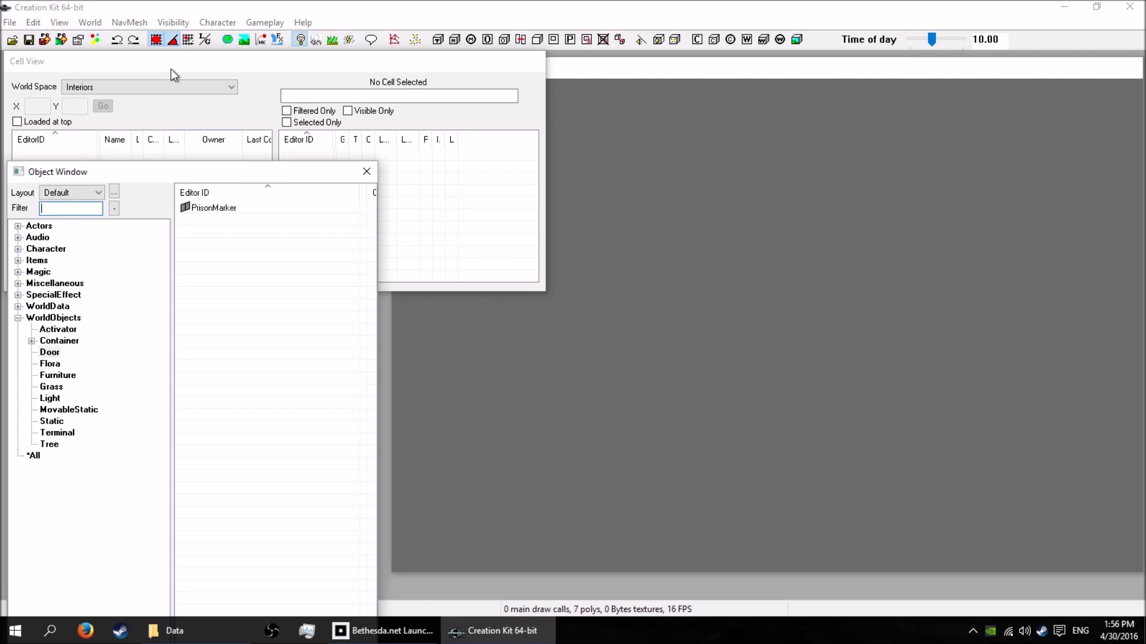
Tick Fallout4.esm in File > Data and load it with OK
{"action": "left_click", "coordinate": [79, 8]}
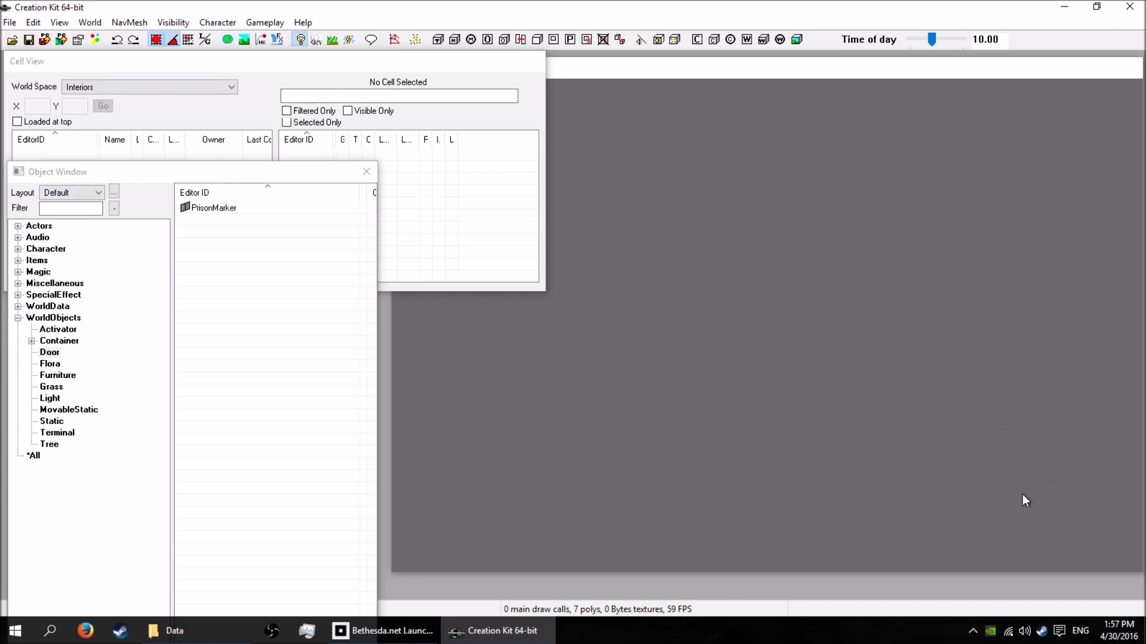
{"action": "left_click", "coordinate": [935, 70]}
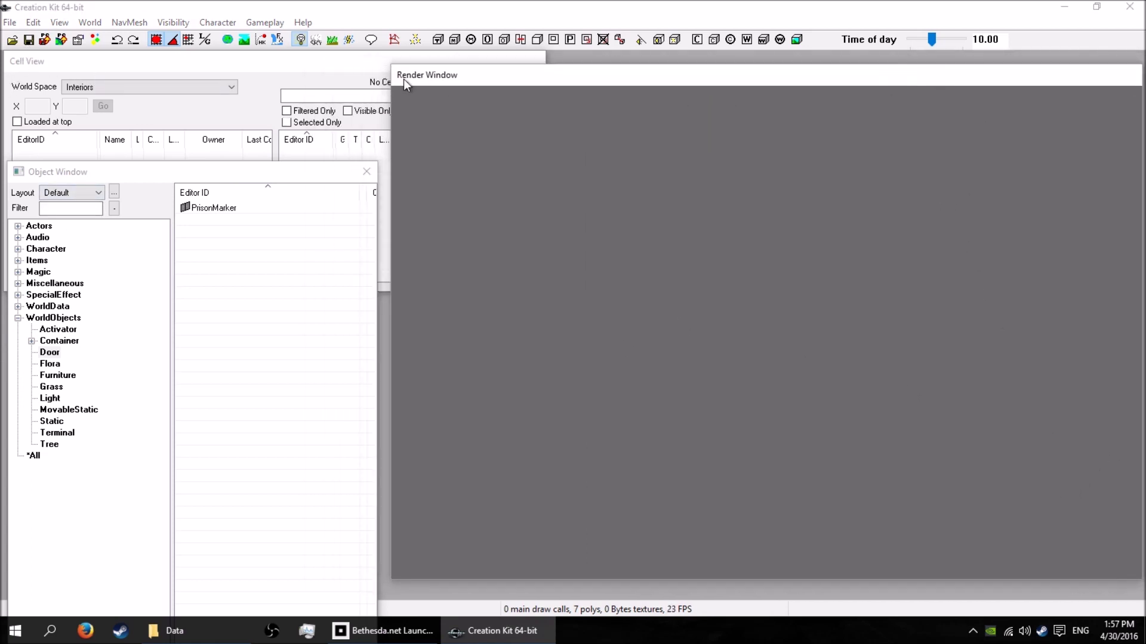
{"action": "left_click", "coordinate": [9, 24]}
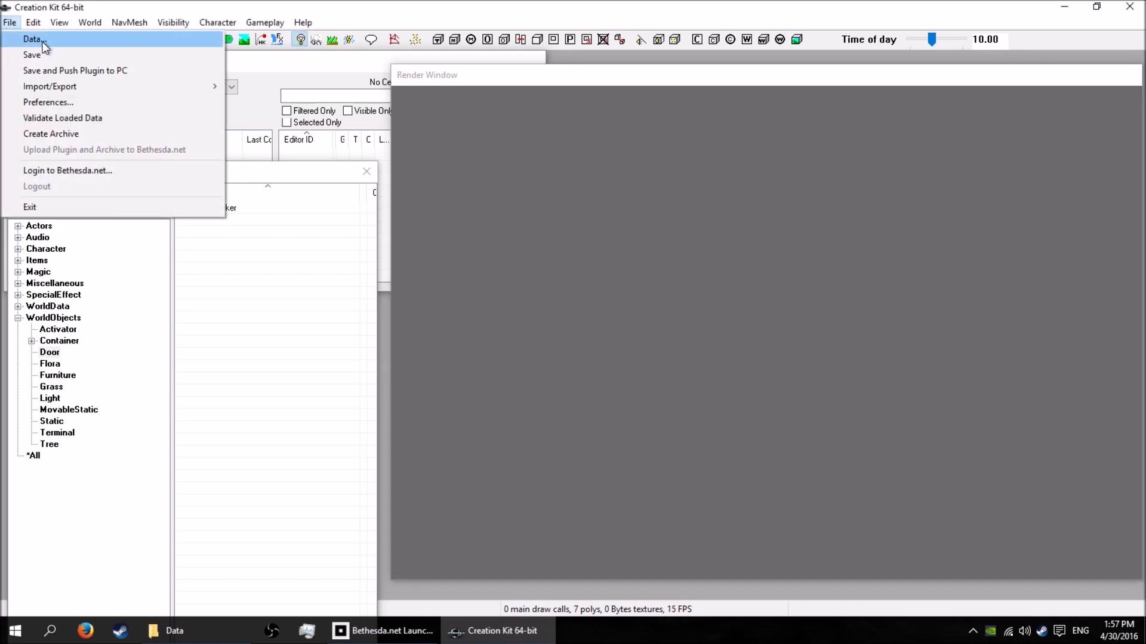
{"action": "left_click", "coordinate": [36, 39]}
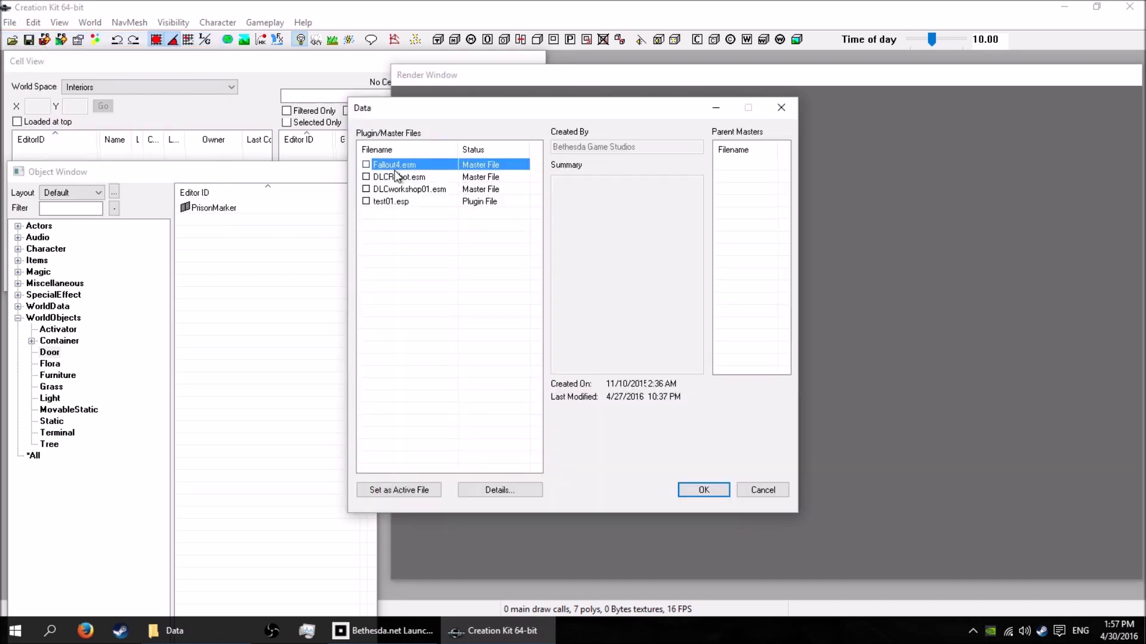
{"action": "left_click", "coordinate": [367, 165]}
{"action": "left_click", "coordinate": [704, 490]}
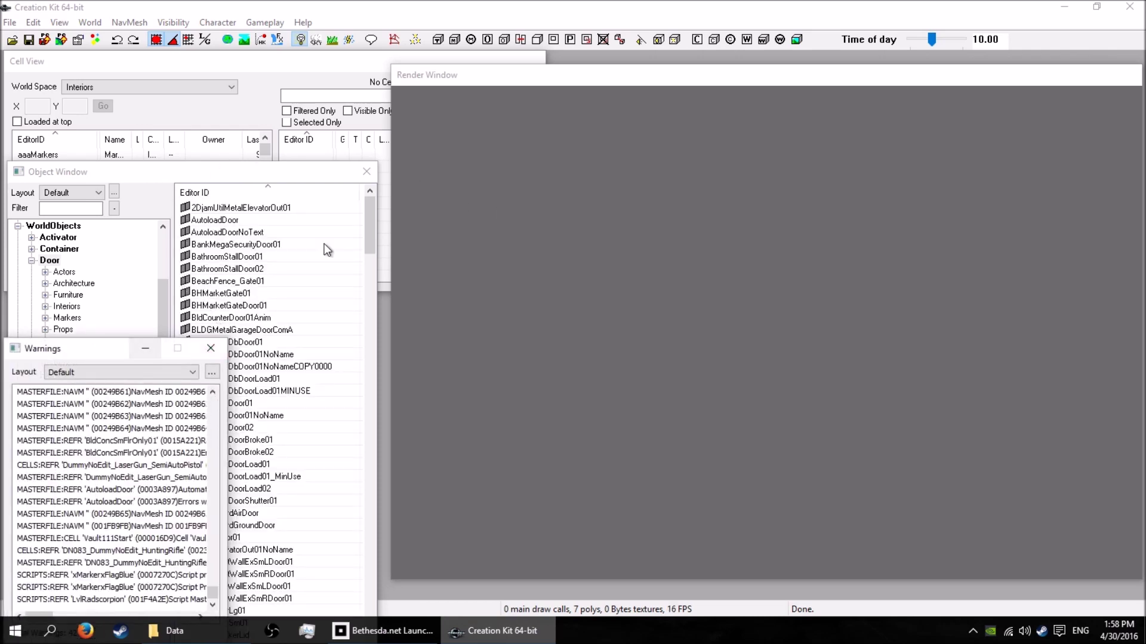
Drag the load warnings window off the object tree and close it
{"action": "left_click_drag", "start_coordinate": [102, 352], "coordinate": [617, 188]}
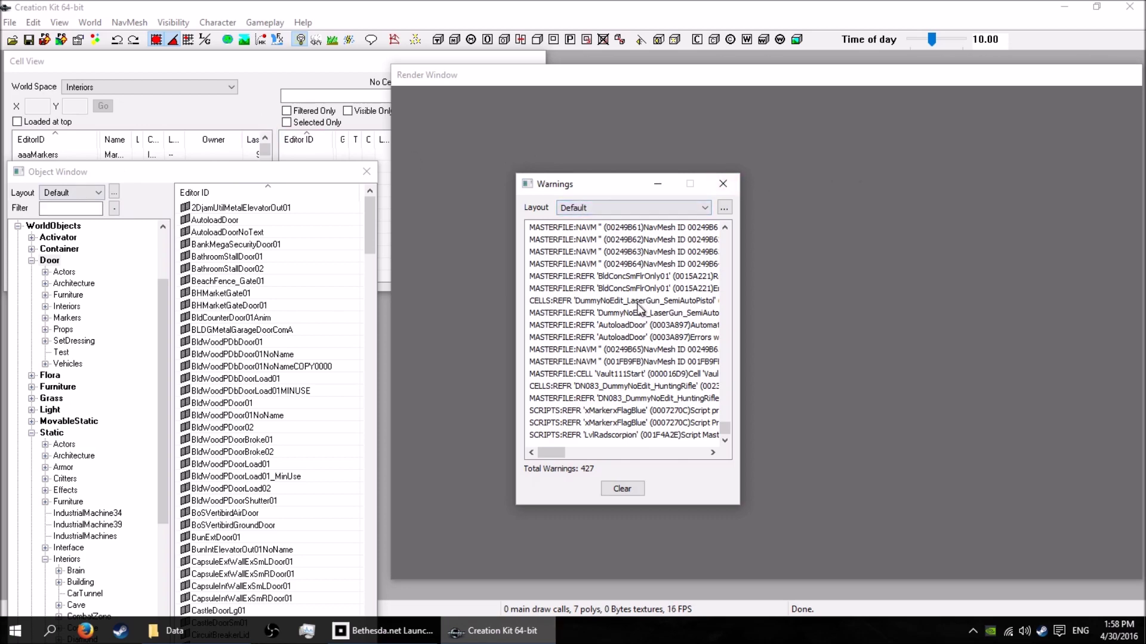
{"action": "left_click", "coordinate": [723, 184]}
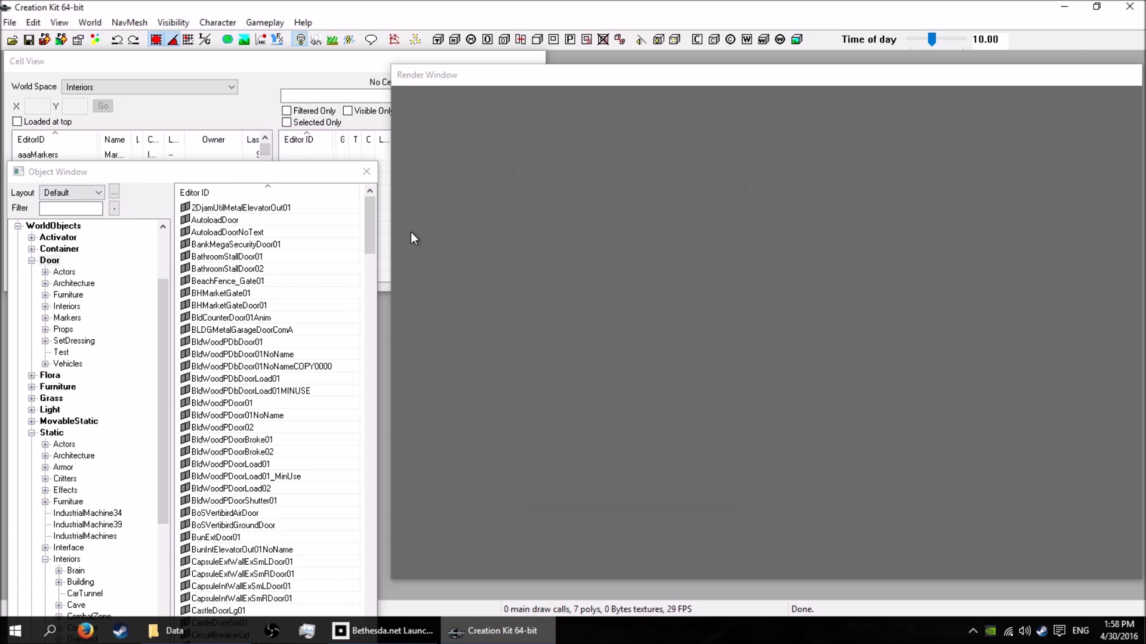
Collapse the Door, Static and WorldObjects categories in the Object Window
{"action": "left_click", "coordinate": [80, 174]}
{"action": "left_click", "coordinate": [31, 261]}
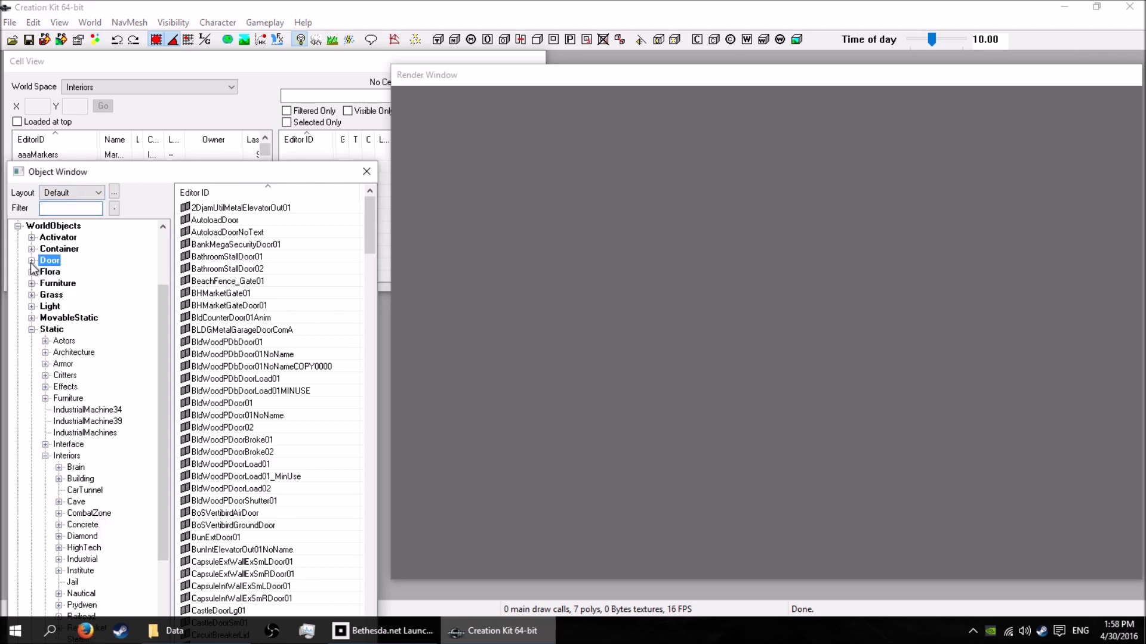
{"action": "left_click", "coordinate": [31, 330]}
{"action": "left_click", "coordinate": [18, 318]}
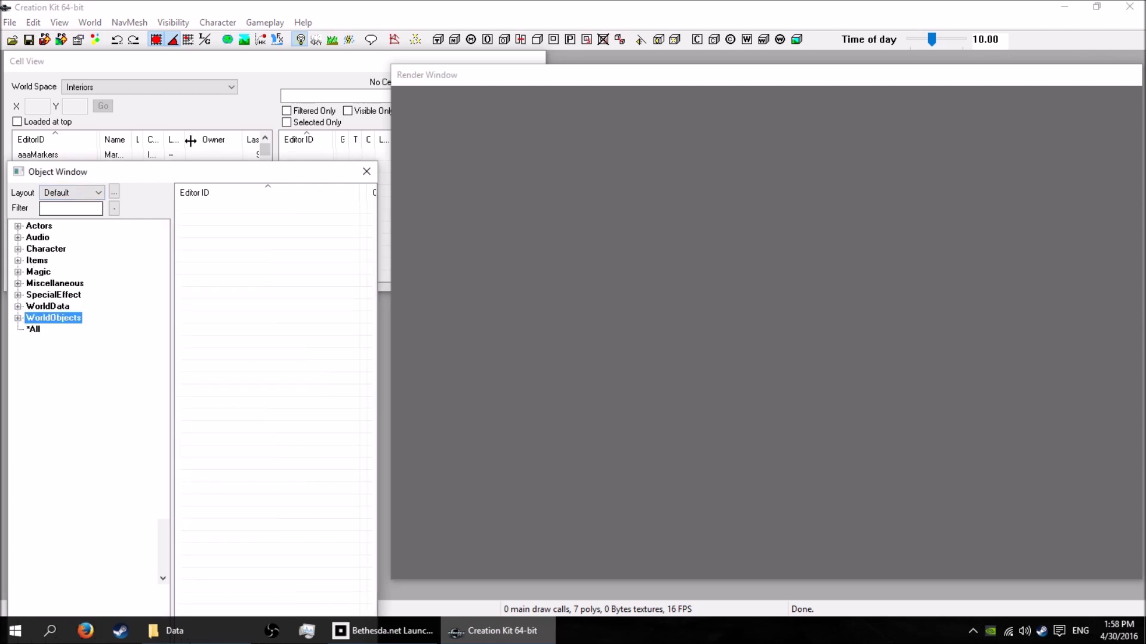
Confirm the Cell View World Space dropdown stays on Interiors
{"action": "left_click", "coordinate": [488, 80]}
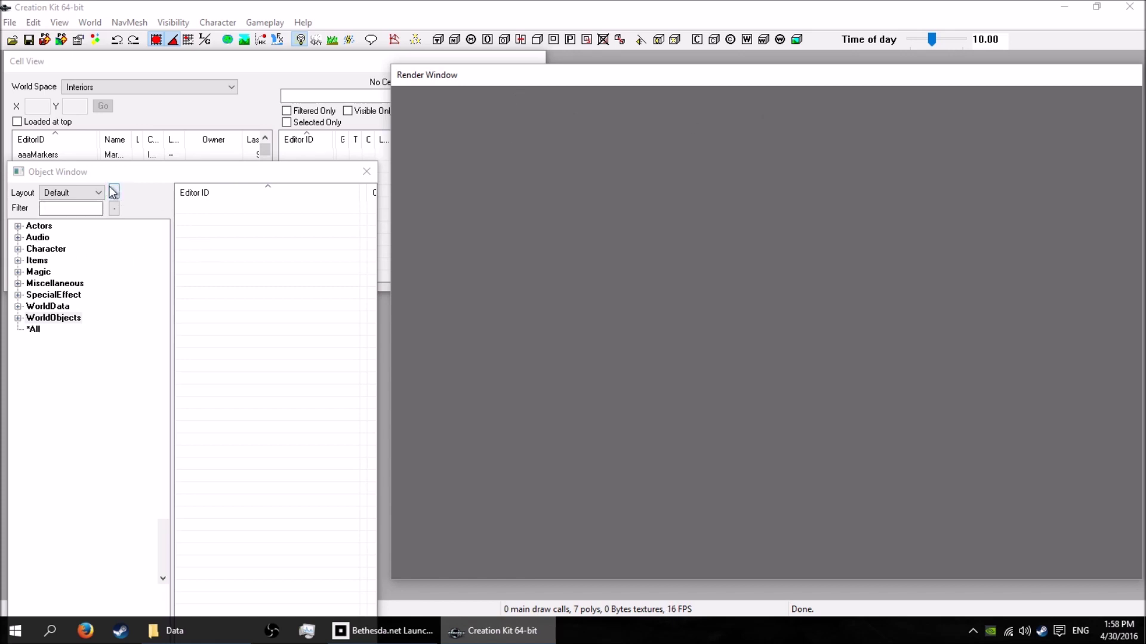
{"action": "left_click", "coordinate": [263, 71]}
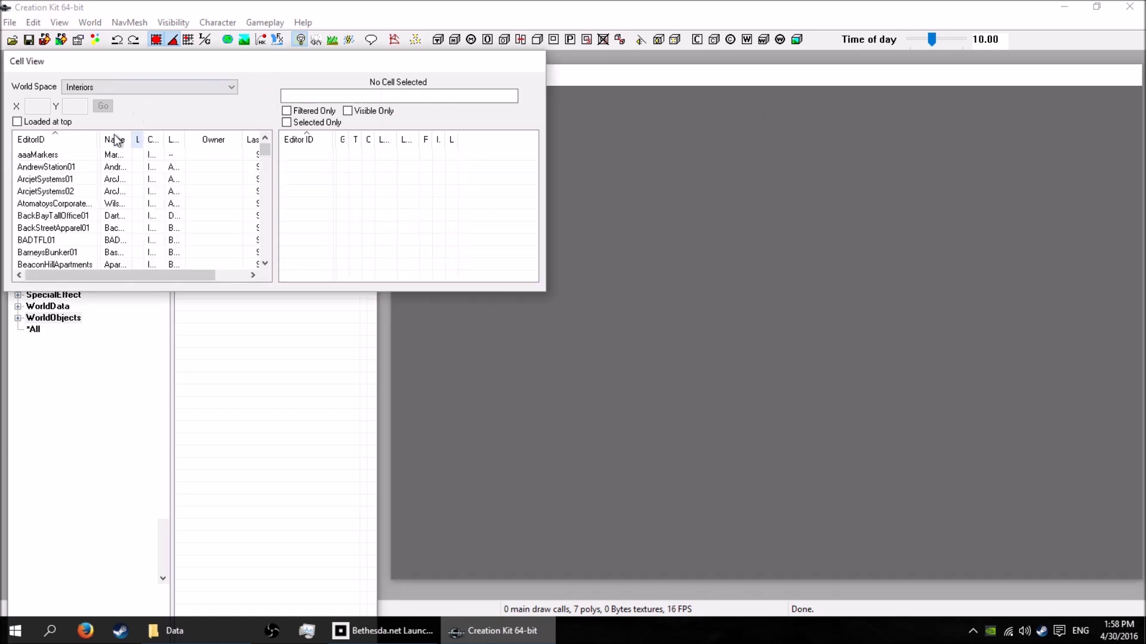
{"action": "scroll", "coordinate": [62, 220], "scroll_direction": "down", "scroll_amount": 7}
{"action": "scroll", "coordinate": [62, 220], "scroll_direction": "up", "scroll_amount": 6}
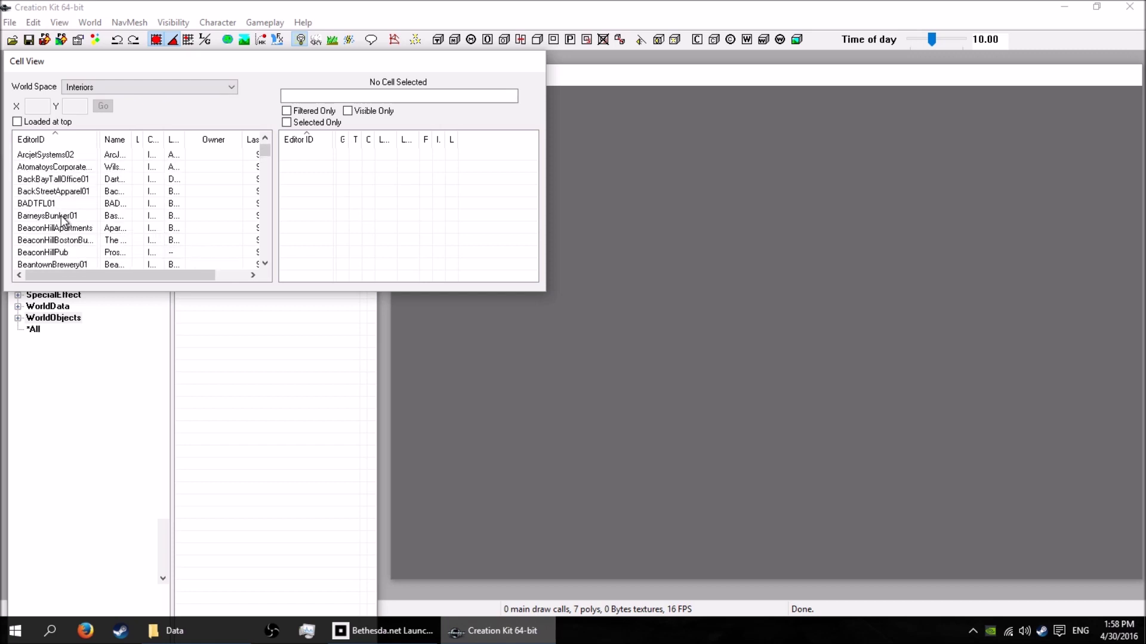
{"action": "scroll", "coordinate": [62, 220], "scroll_direction": "down", "scroll_amount": 3}
{"action": "left_click", "coordinate": [116, 88]}
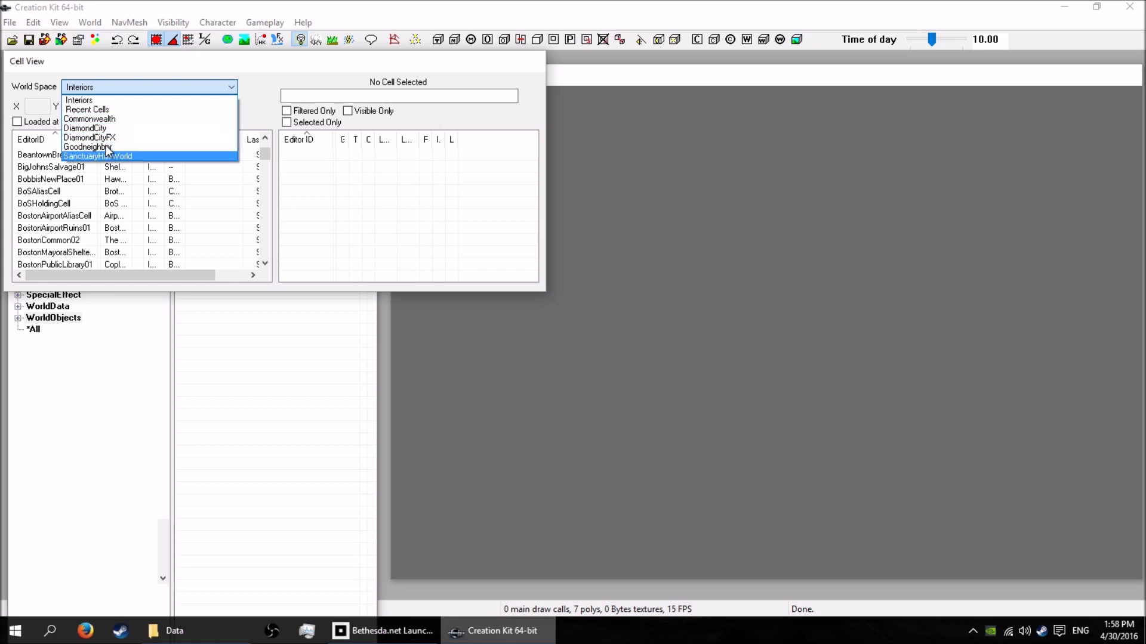
{"action": "left_click", "coordinate": [230, 88]}
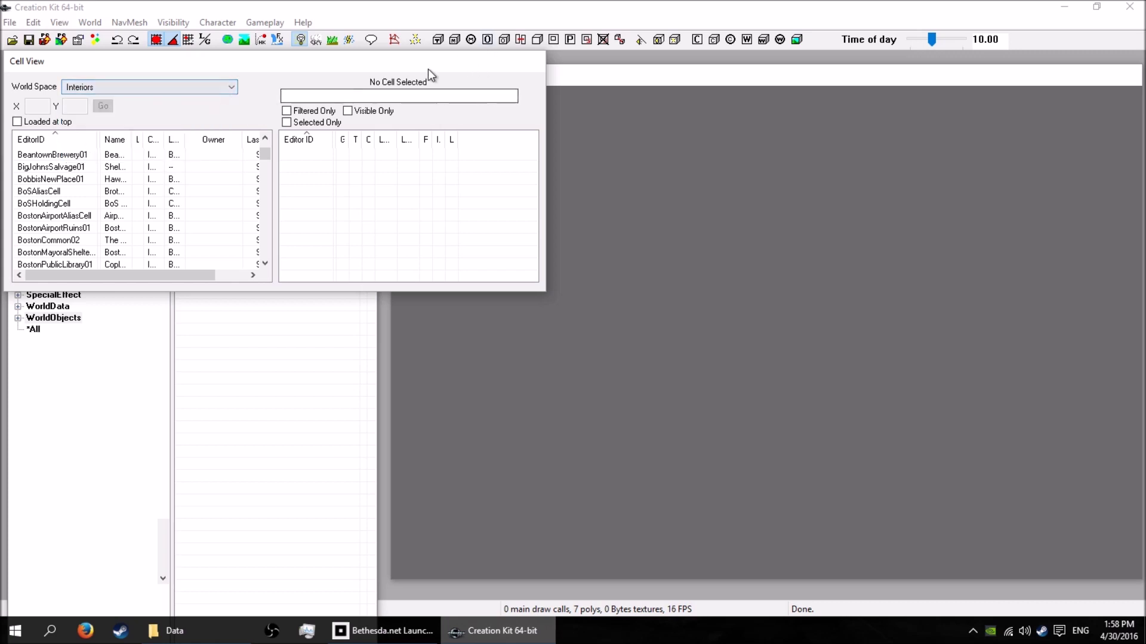
{"action": "left_click", "coordinate": [111, 370]}
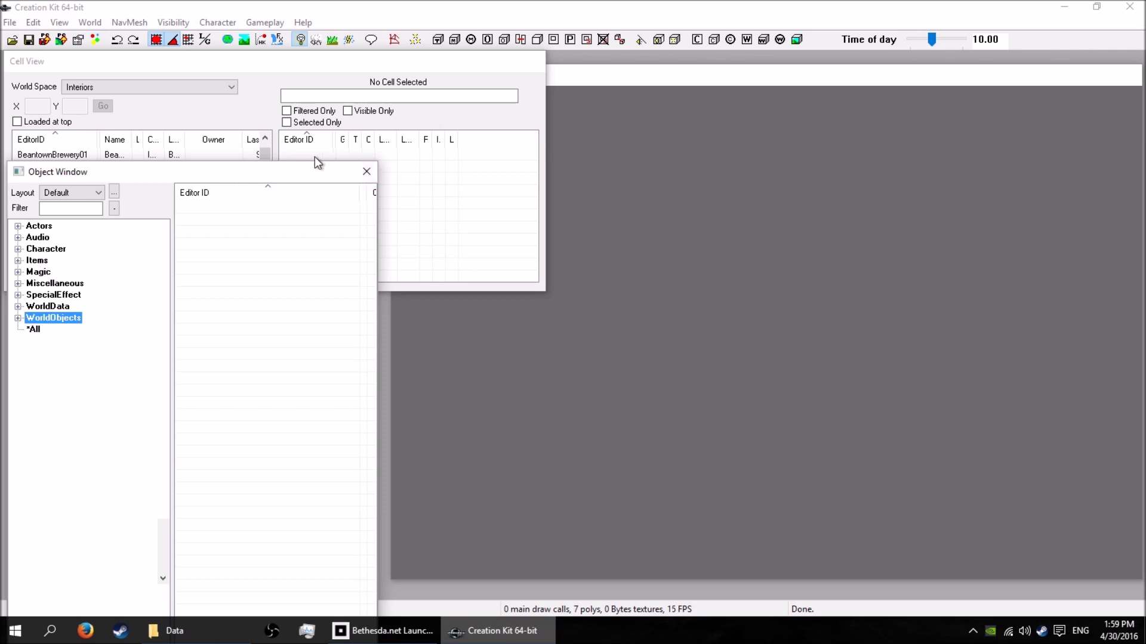
Duplicate the BarneysBunker01 interior cell from its right-click menu
{"action": "left_click", "coordinate": [100, 68]}
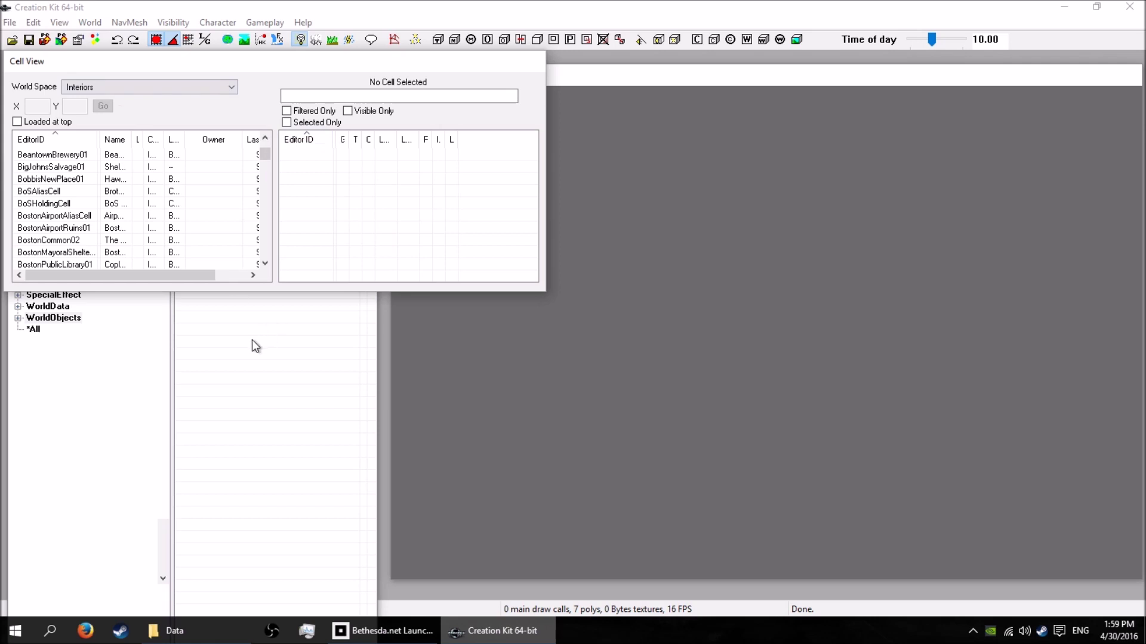
{"action": "left_click", "coordinate": [252, 339]}
{"action": "left_click", "coordinate": [103, 67]}
{"action": "scroll", "coordinate": [63, 197], "scroll_direction": "up", "scroll_amount": 4}
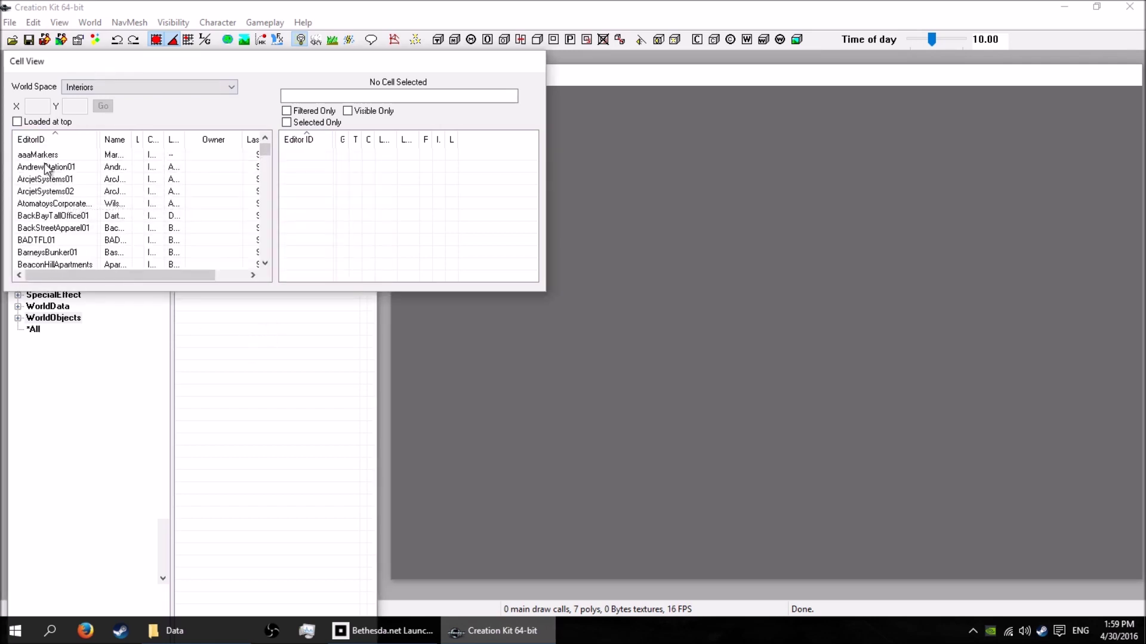
{"action": "left_click", "coordinate": [206, 88]}
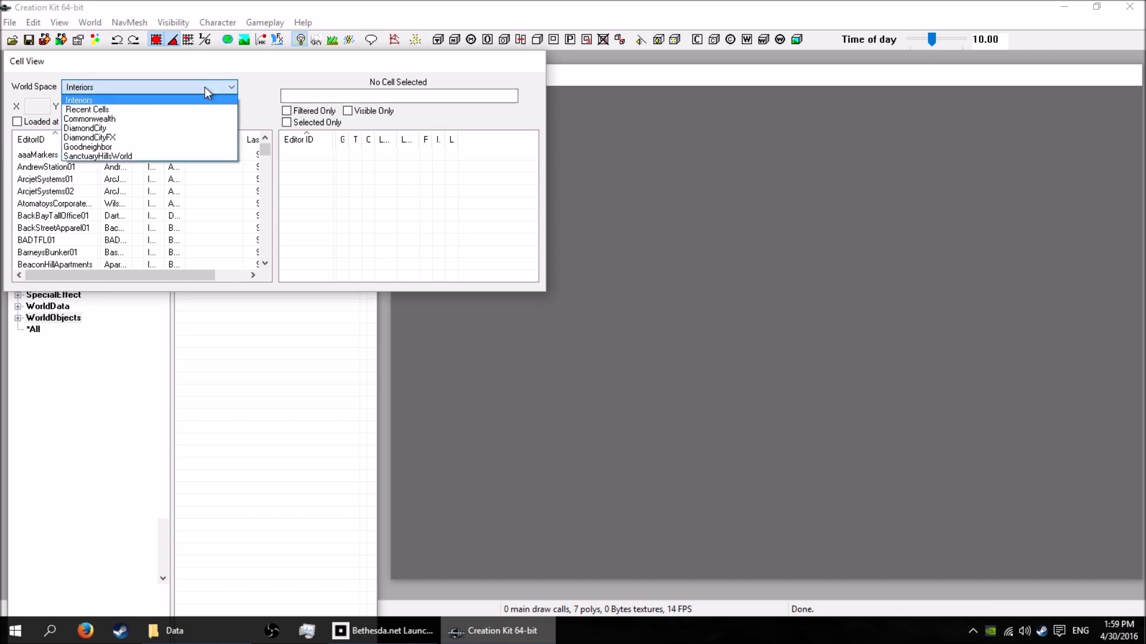
{"action": "left_click", "coordinate": [83, 95]}
{"action": "left_click", "coordinate": [57, 180]}
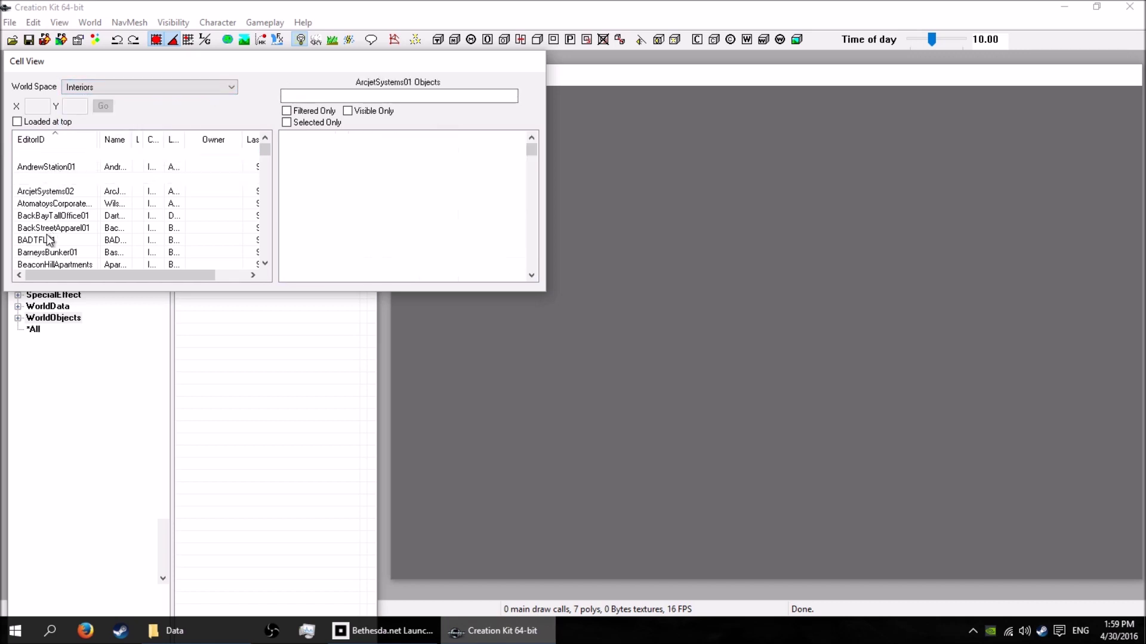
{"action": "left_click", "coordinate": [52, 253]}
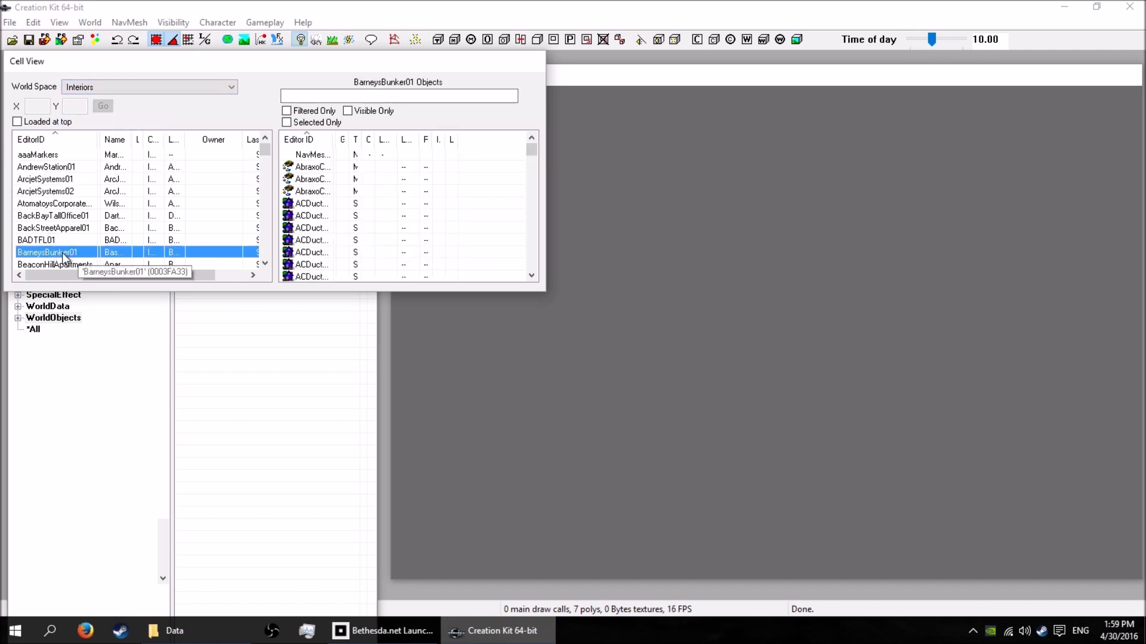
{"action": "right_click", "coordinate": [65, 257]}
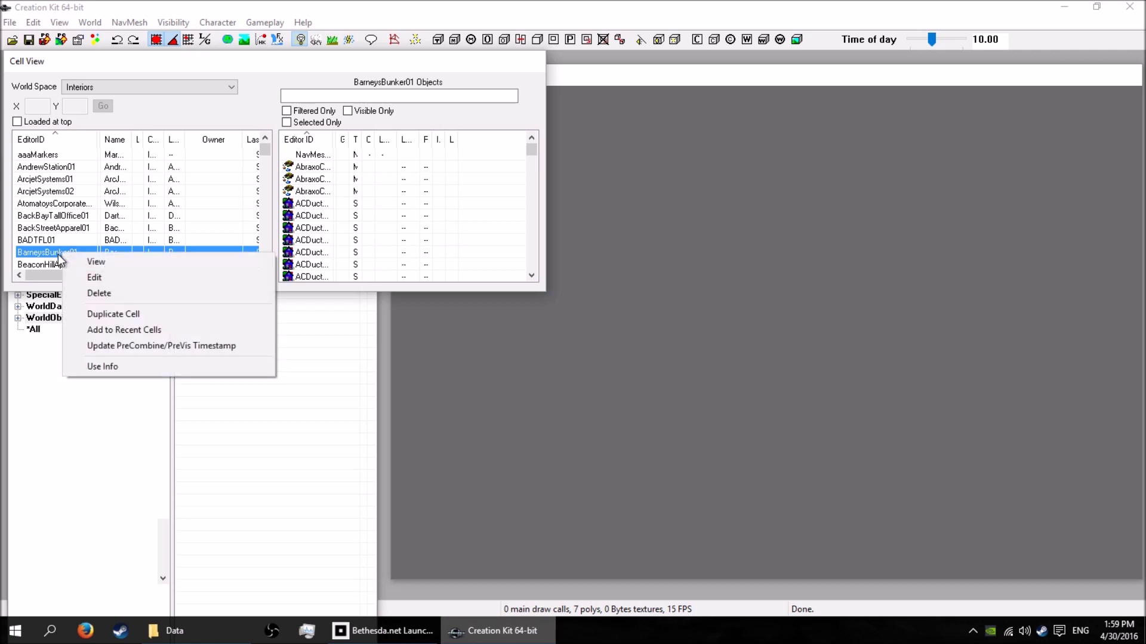
{"action": "left_click", "coordinate": [105, 316]}
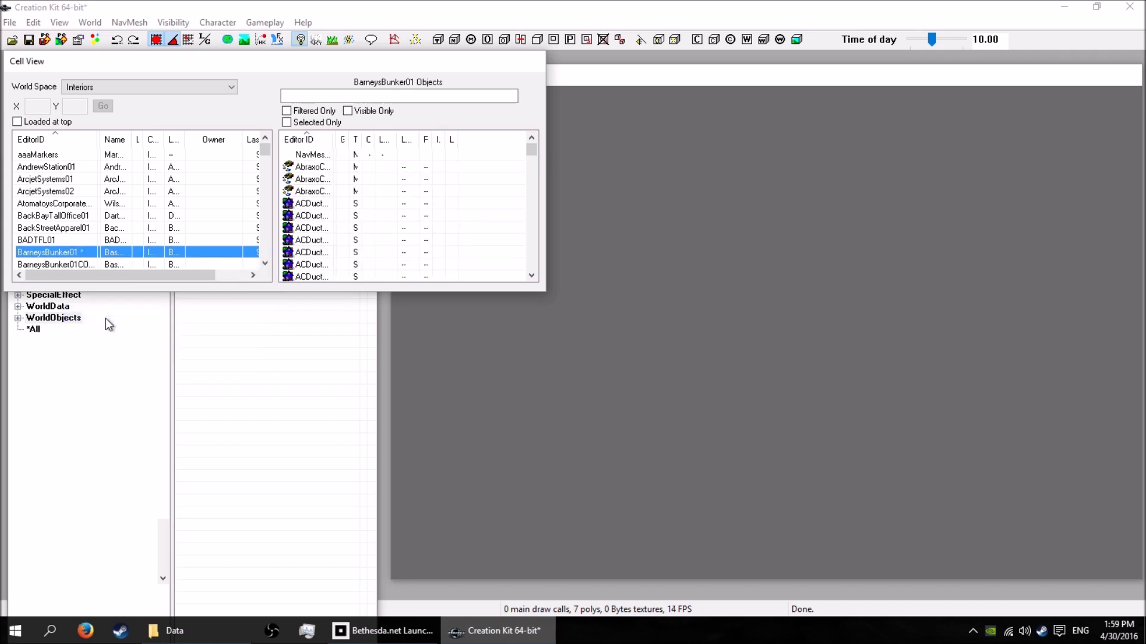
Rename the duplicated cell to aaaatest02
{"action": "left_click", "coordinate": [70, 264]}
{"action": "scroll", "coordinate": [74, 209], "scroll_direction": "down", "scroll_amount": 4}
{"action": "scroll", "coordinate": [79, 171], "scroll_direction": "up", "scroll_amount": 2}
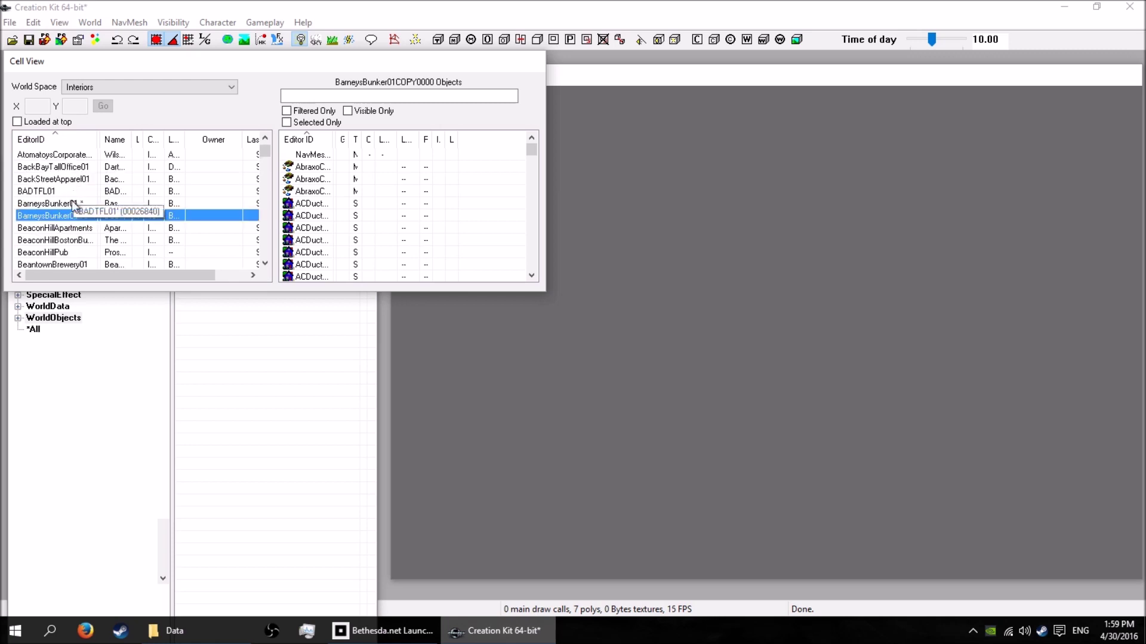
{"action": "left_click", "coordinate": [80, 216]}
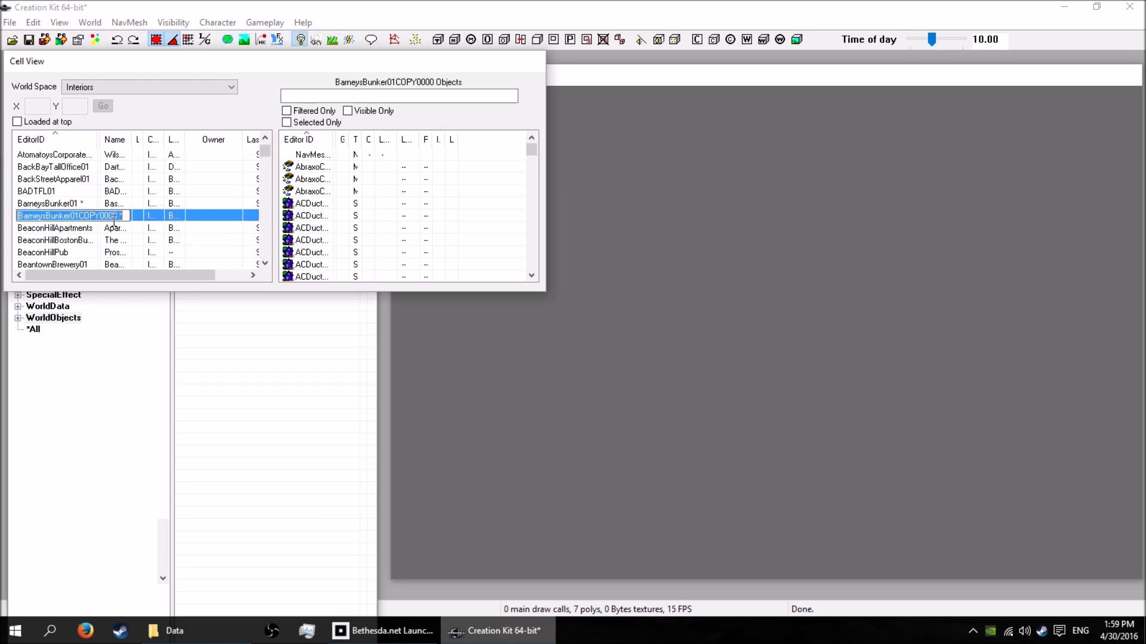
{"action": "type", "text": "te"}
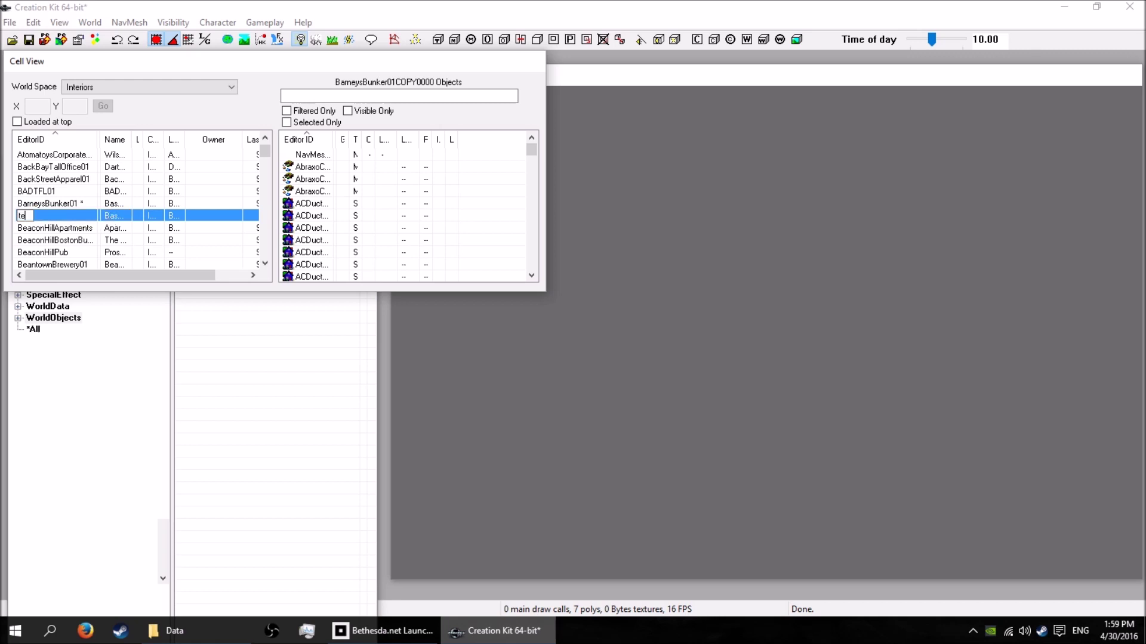
{"action": "type", "text": "st02"}
{"action": "type", "text": "aaaa"}
{"action": "key", "text": "Return"}
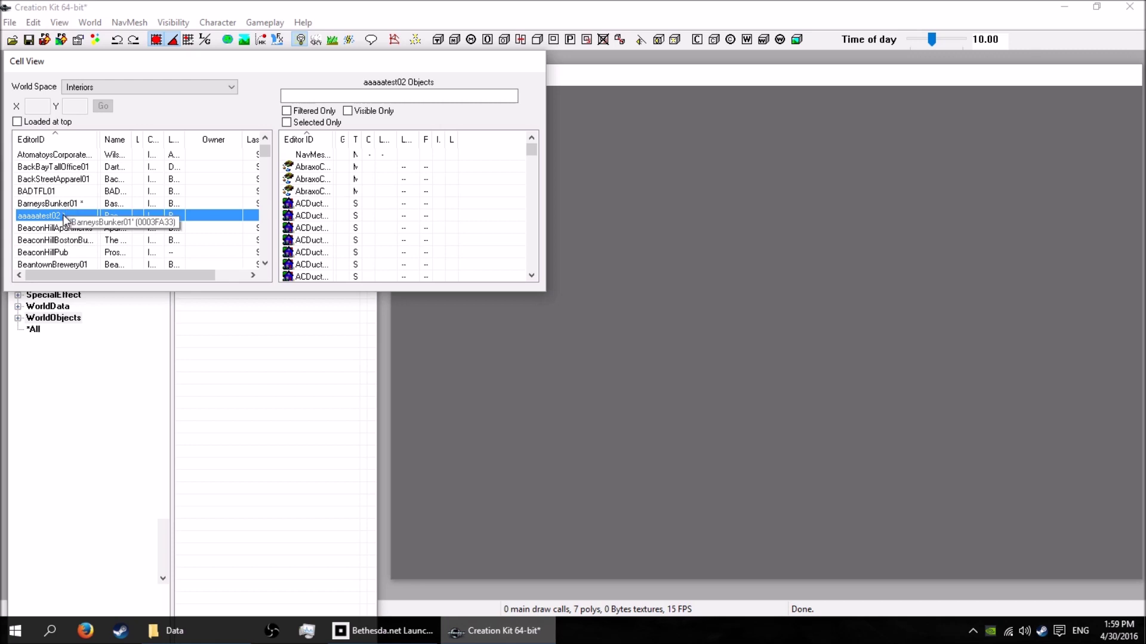
{"action": "left_click", "coordinate": [60, 204]}
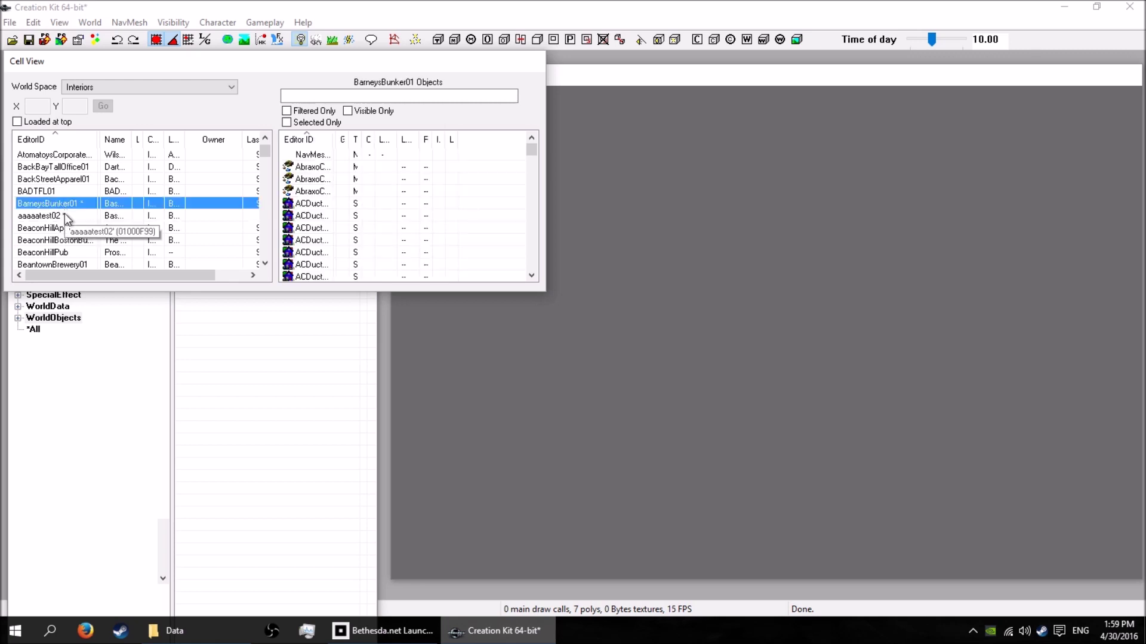
Compare the object lists of BarneysBunker01 and aaaaatest02, ending on aaaaatest02
{"action": "left_click", "coordinate": [66, 216]}
{"action": "left_click", "coordinate": [66, 205]}
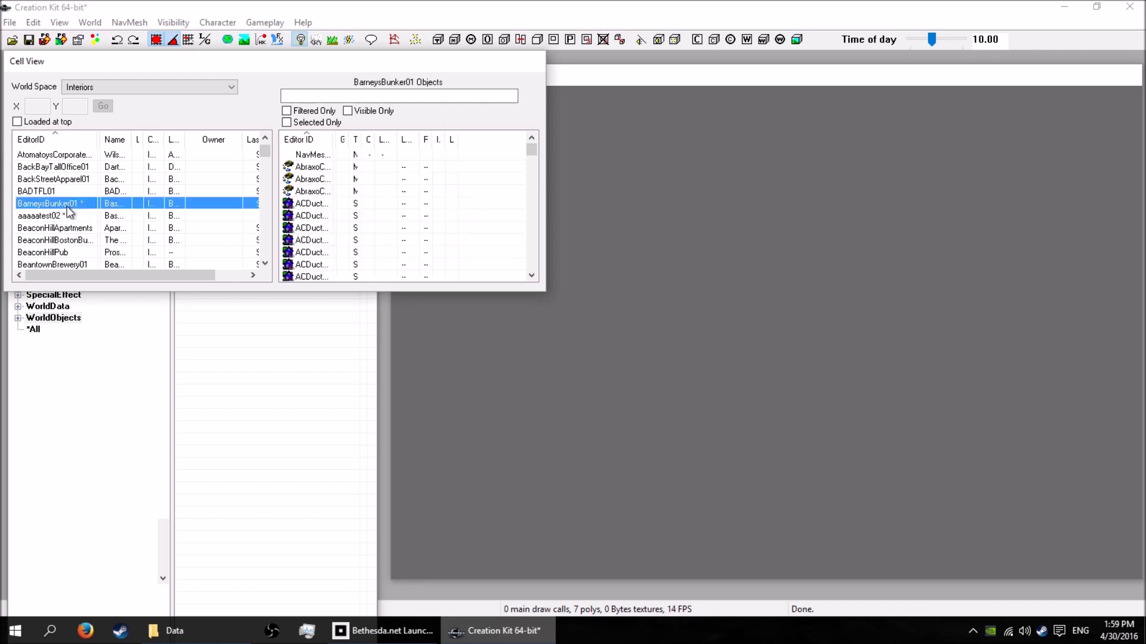
{"action": "left_click", "coordinate": [63, 216]}
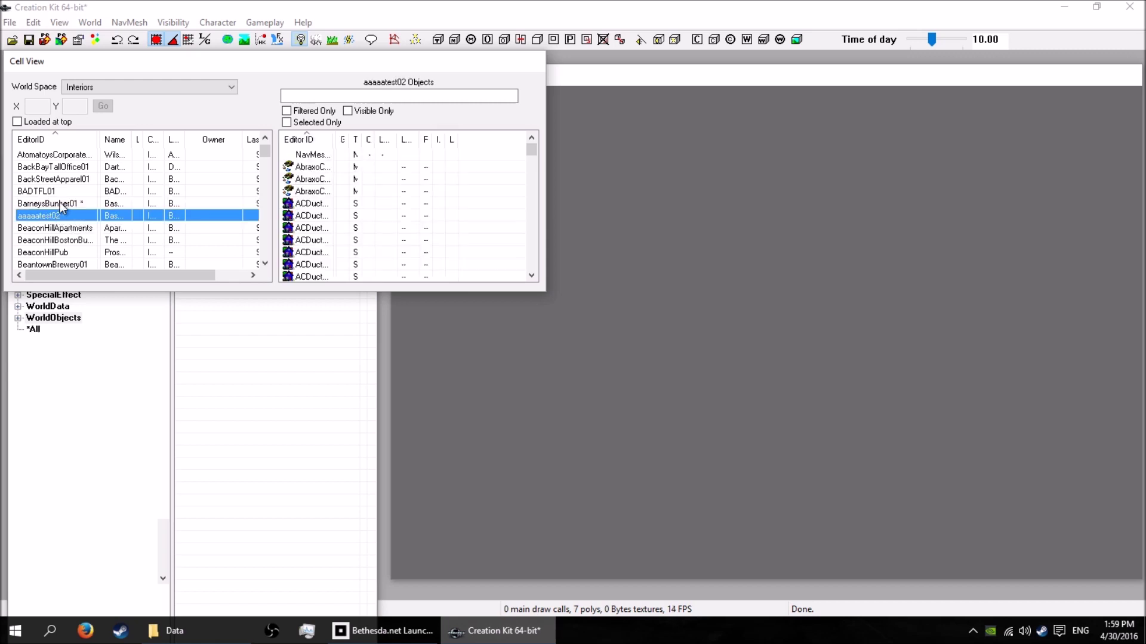
{"action": "left_click", "coordinate": [67, 204]}
{"action": "left_click", "coordinate": [62, 216]}
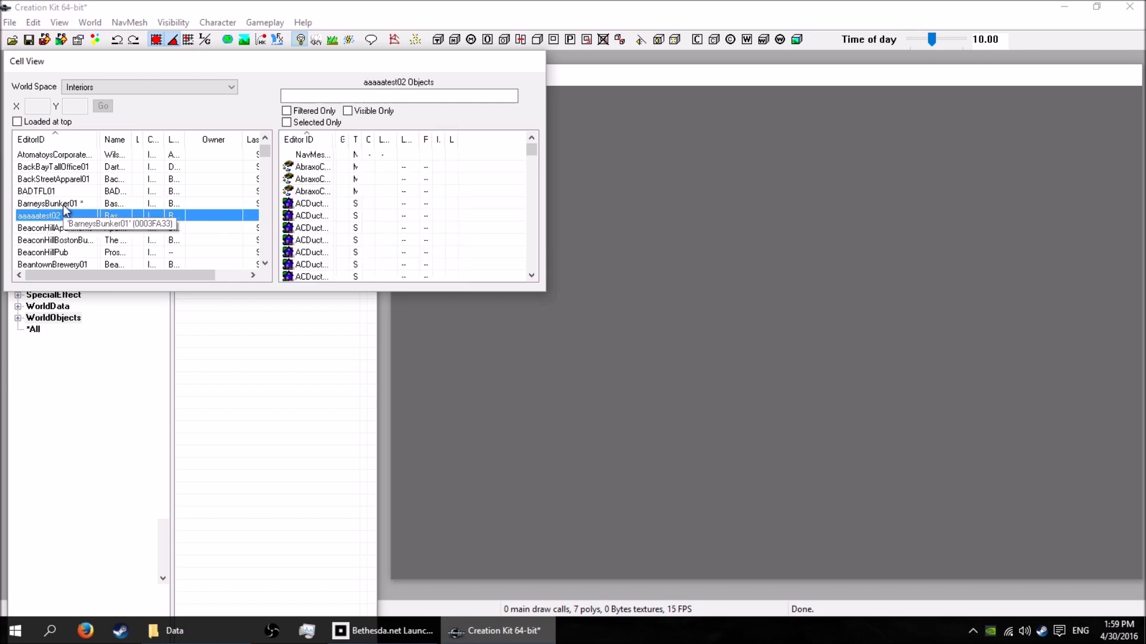
{"action": "left_click", "coordinate": [63, 204]}
{"action": "left_click", "coordinate": [62, 216]}
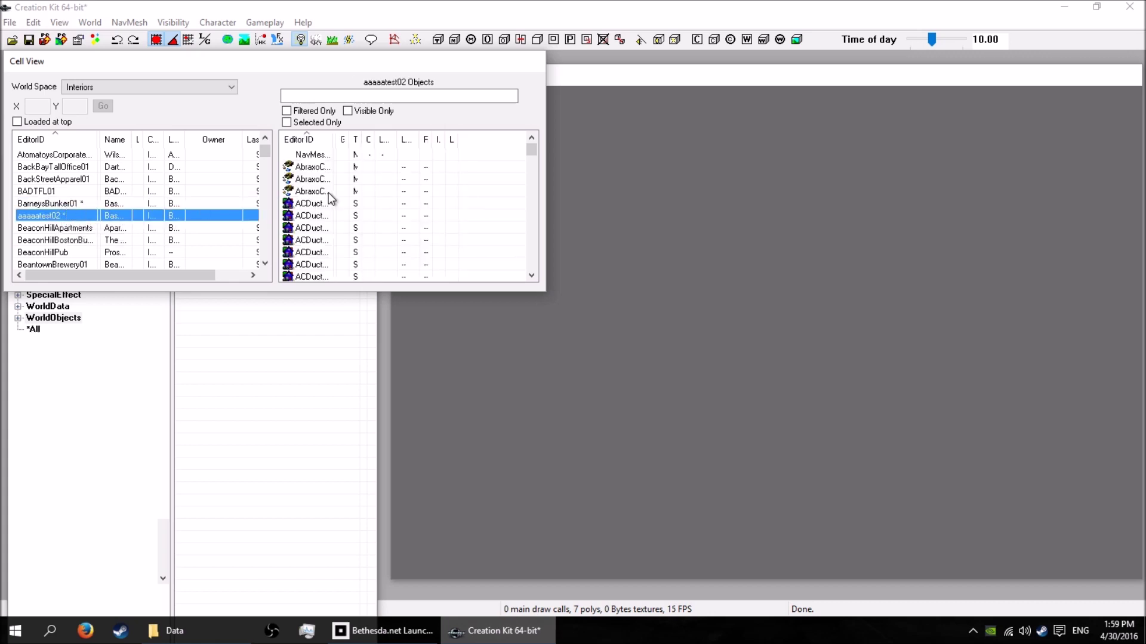
{"action": "left_click", "coordinate": [68, 204]}
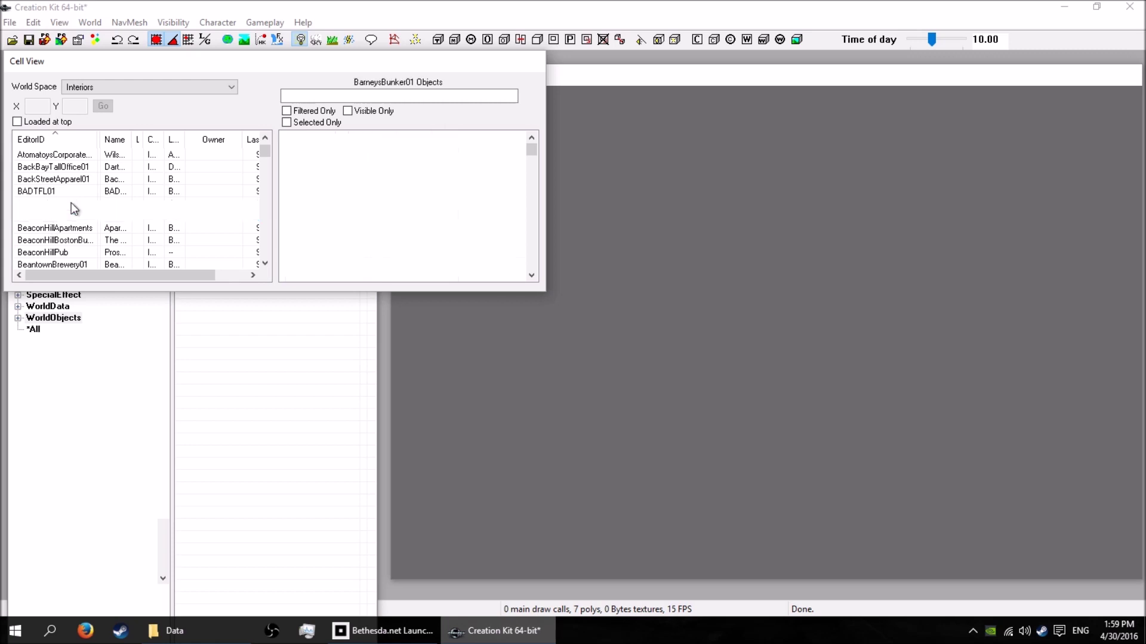
{"action": "left_click", "coordinate": [66, 214]}
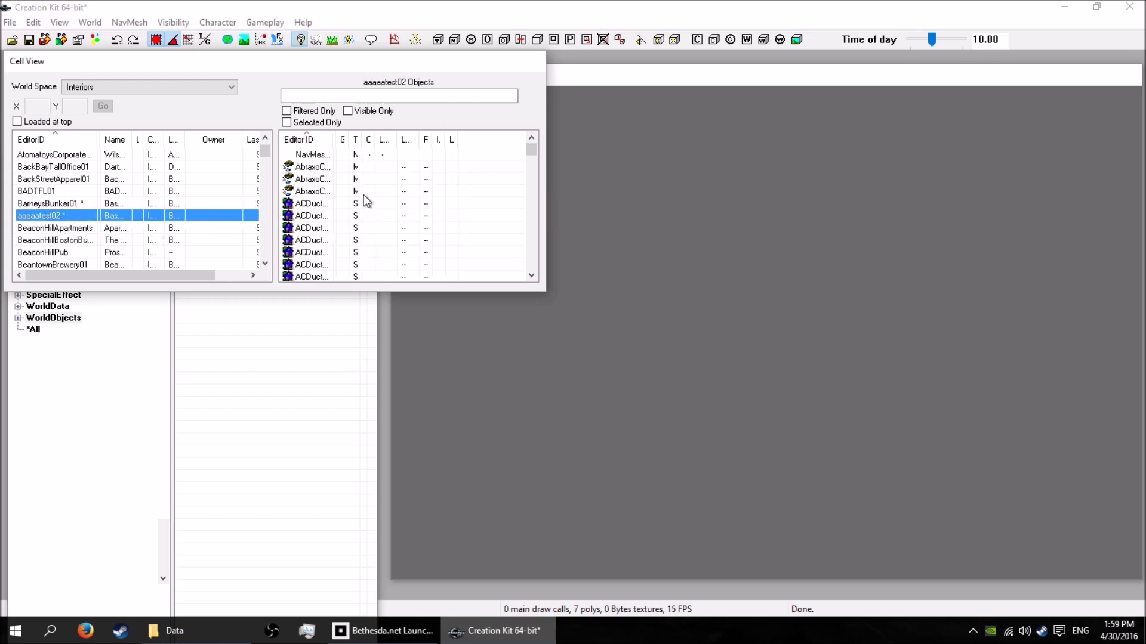
Select every object in aaaaatest02 from first to last and delete them
{"action": "left_click", "coordinate": [322, 156]}
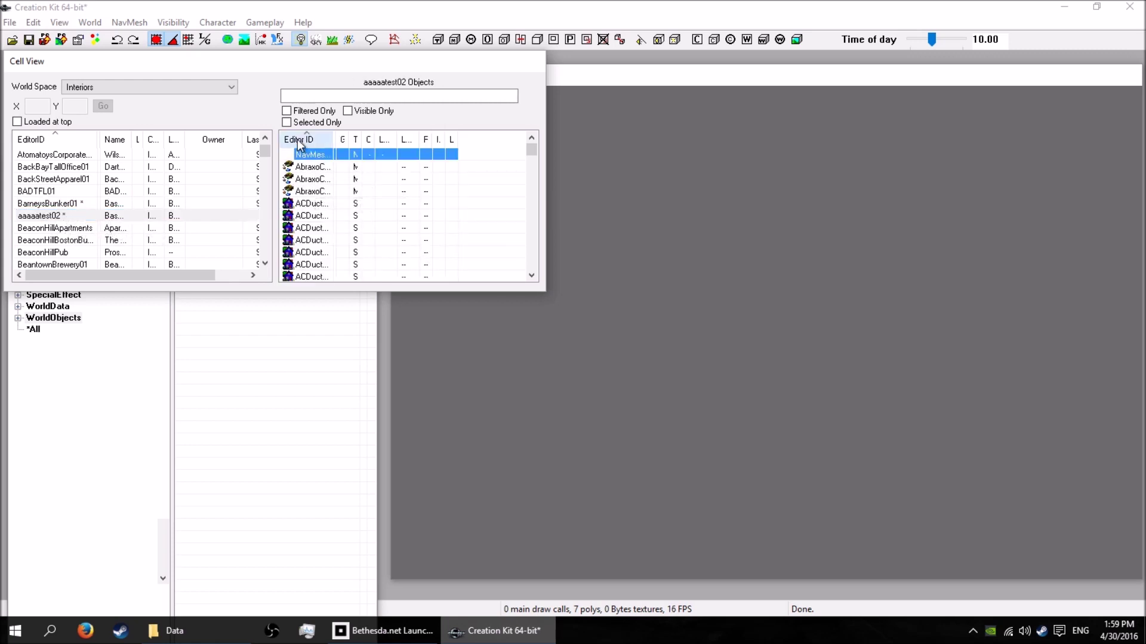
{"action": "scroll", "coordinate": [351, 185], "scroll_direction": "down", "scroll_amount": 10}
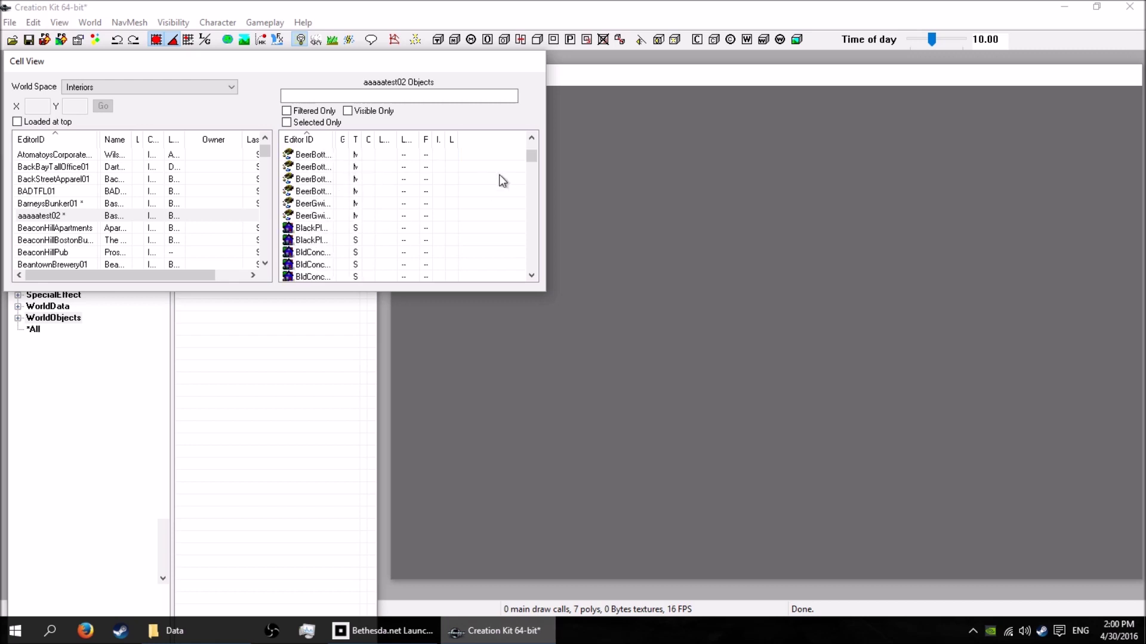
{"action": "left_click_drag", "start_coordinate": [534, 160], "coordinate": [529, 274]}
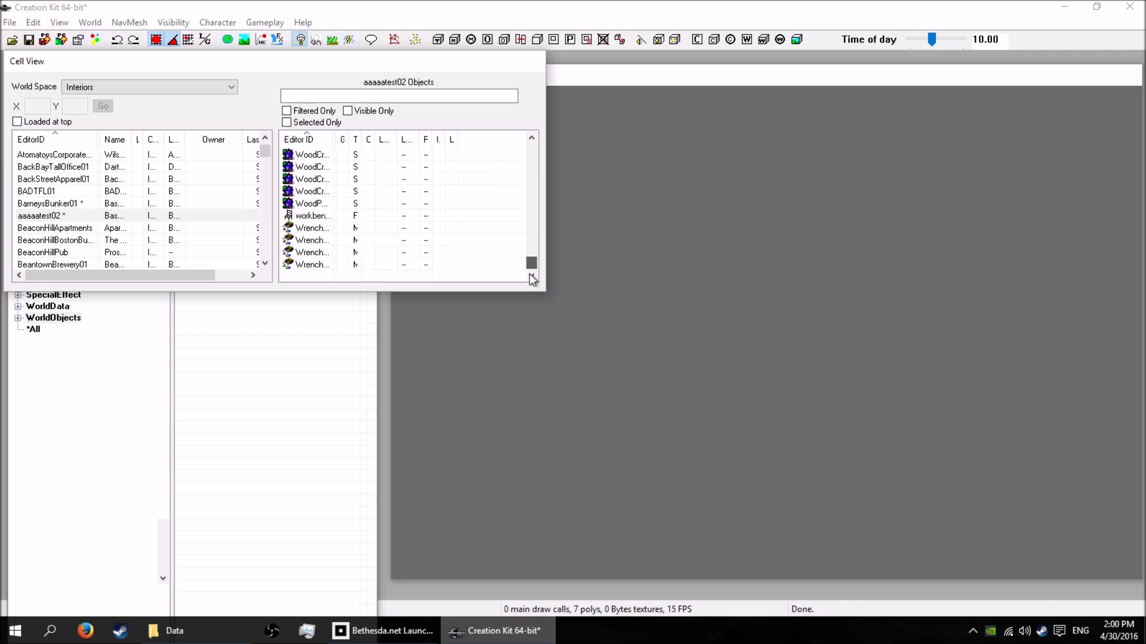
{"action": "left_click", "coordinate": [321, 264], "text": "shift"}
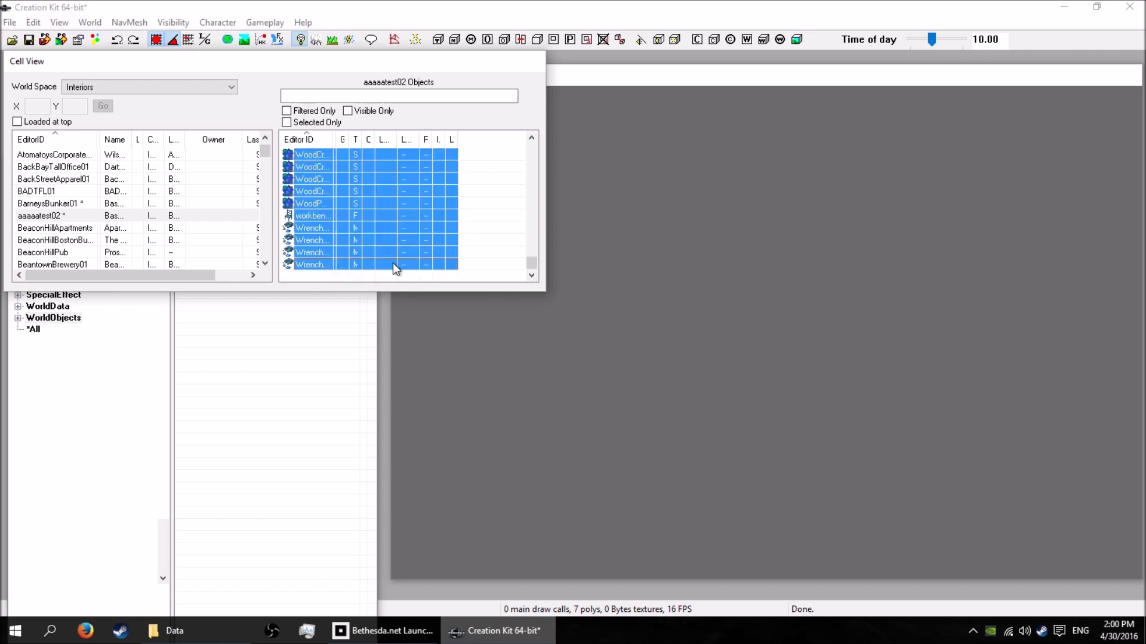
{"action": "key", "text": "Delete"}
{"action": "left_click", "coordinate": [587, 363]}
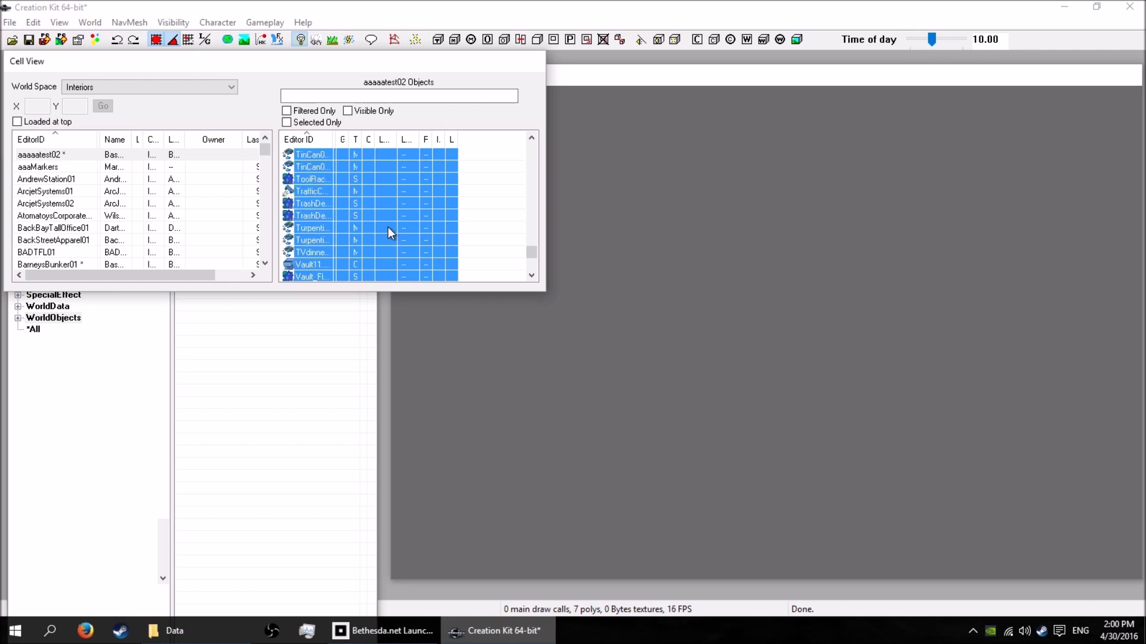
Reselect aaaaatest02 to confirm its object list is now empty
{"action": "left_click", "coordinate": [58, 167]}
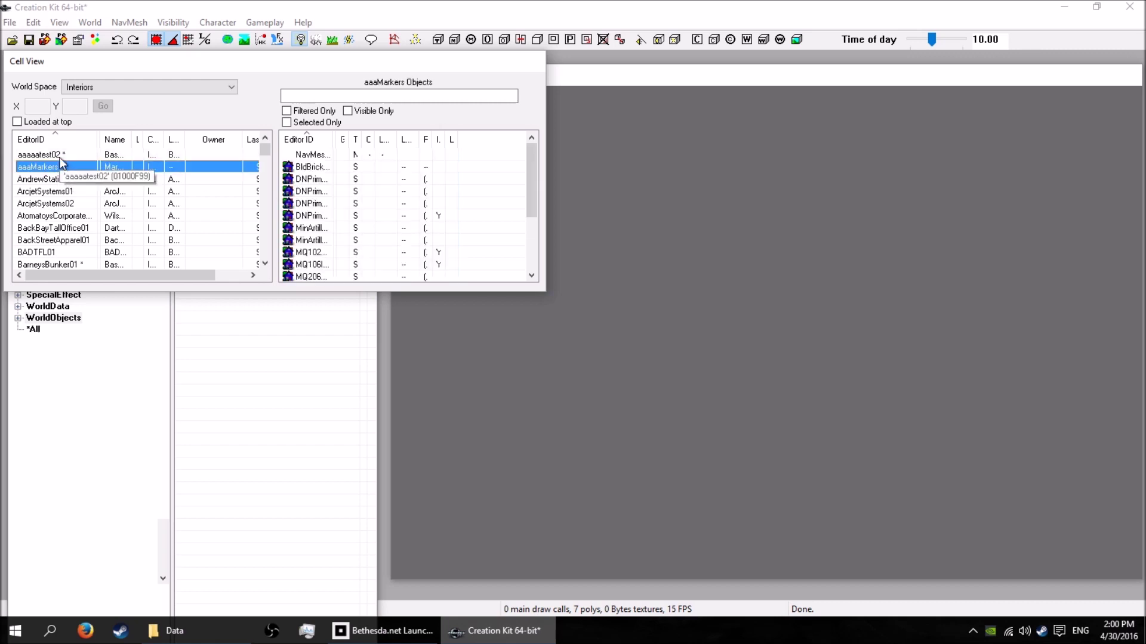
{"action": "left_click", "coordinate": [60, 157]}
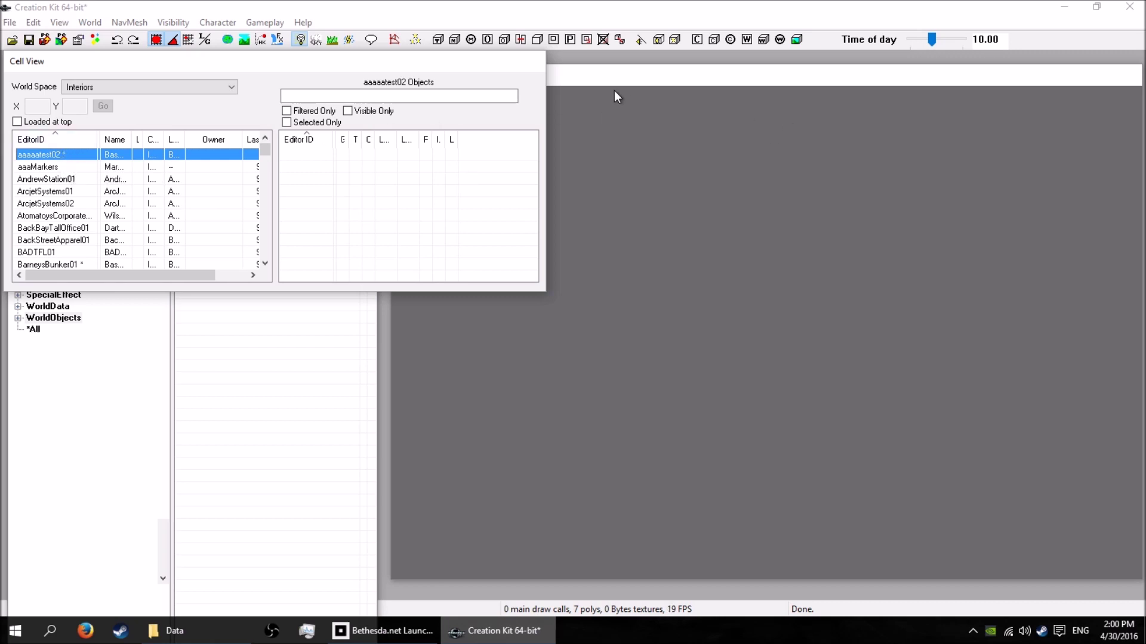
{"action": "left_click", "coordinate": [597, 78]}
{"action": "left_click", "coordinate": [117, 352]}
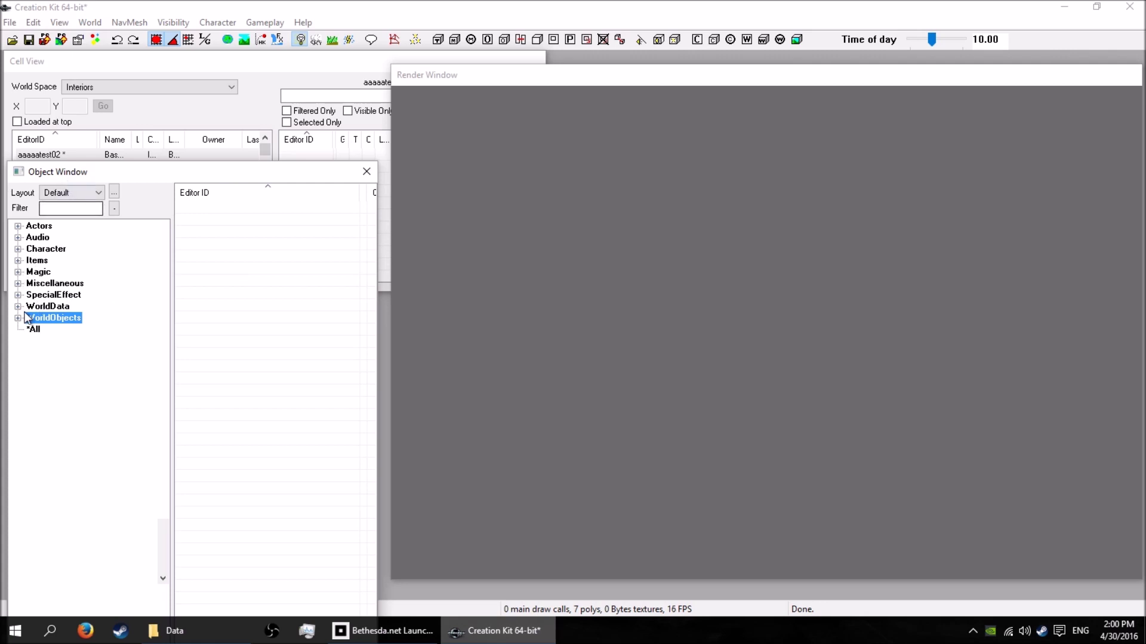
Expand WorldObjects > Static > Interiors > Vault and filter the list by 'res'
{"action": "left_click", "coordinate": [60, 22]}
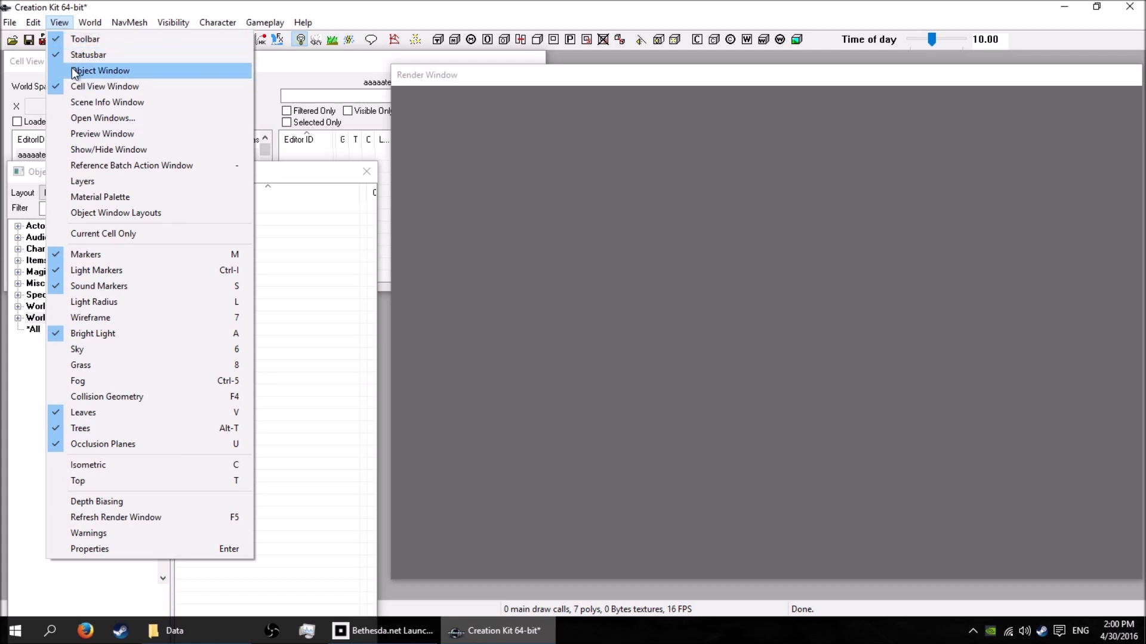
{"action": "left_click", "coordinate": [59, 23]}
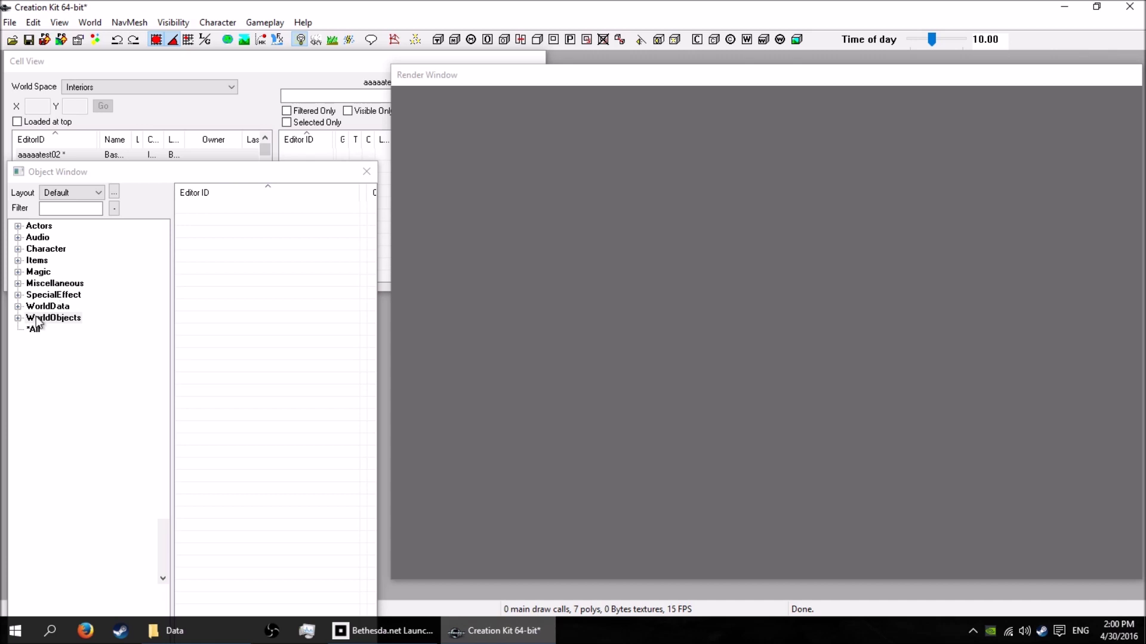
{"action": "left_click", "coordinate": [20, 320]}
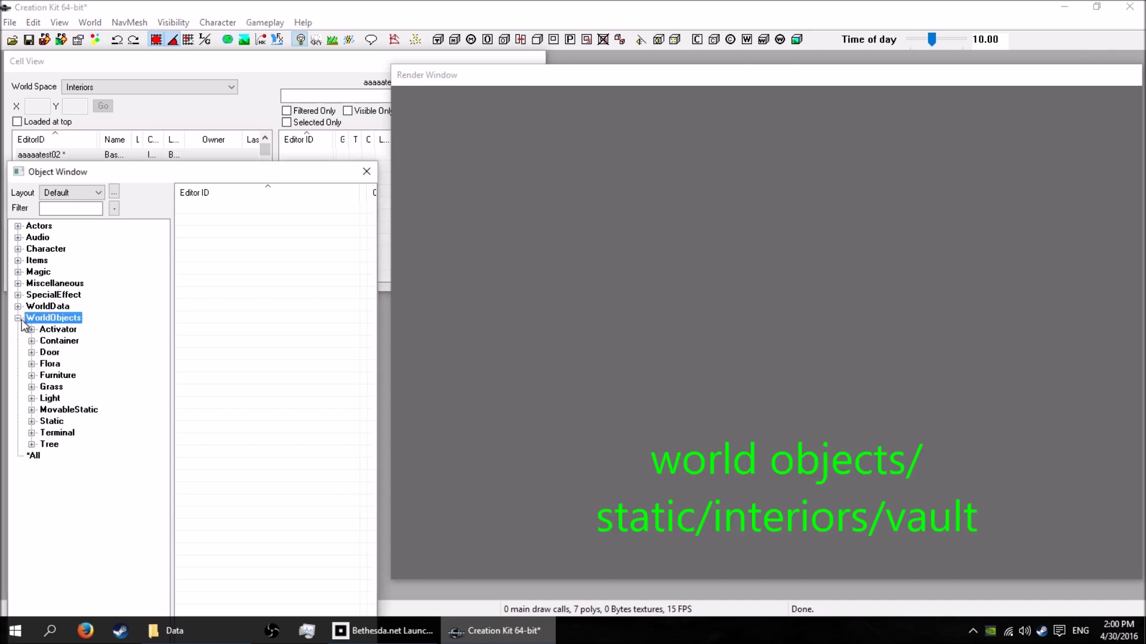
{"action": "left_click", "coordinate": [32, 421]}
{"action": "left_click_drag", "start_coordinate": [167, 395], "coordinate": [138, 495]}
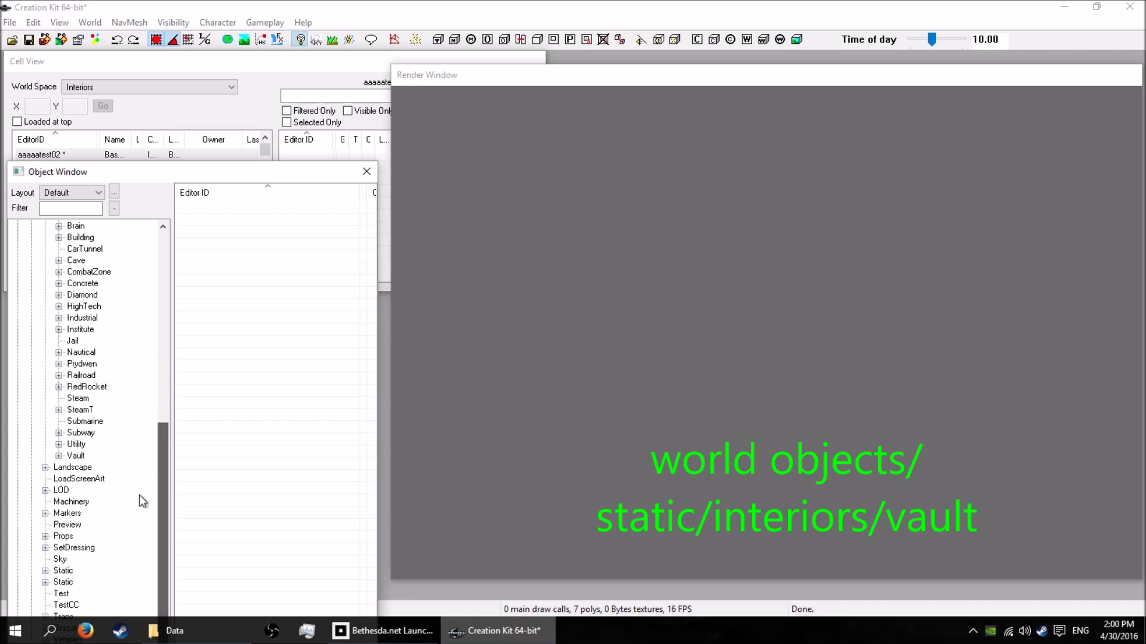
{"action": "left_click", "coordinate": [76, 456]}
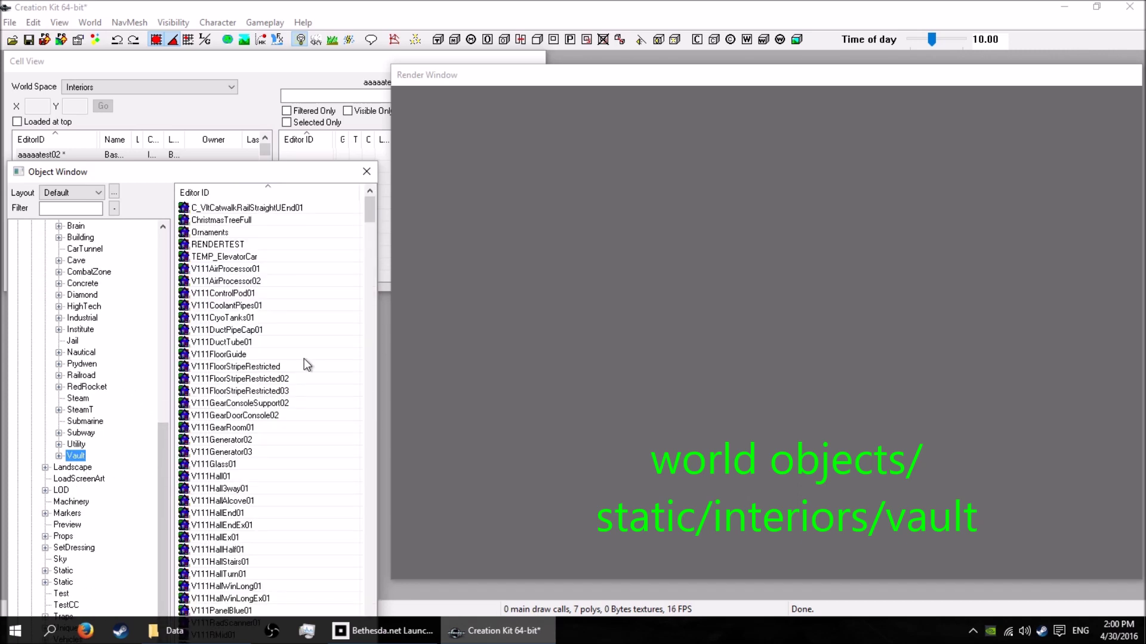
{"action": "left_click", "coordinate": [71, 209]}
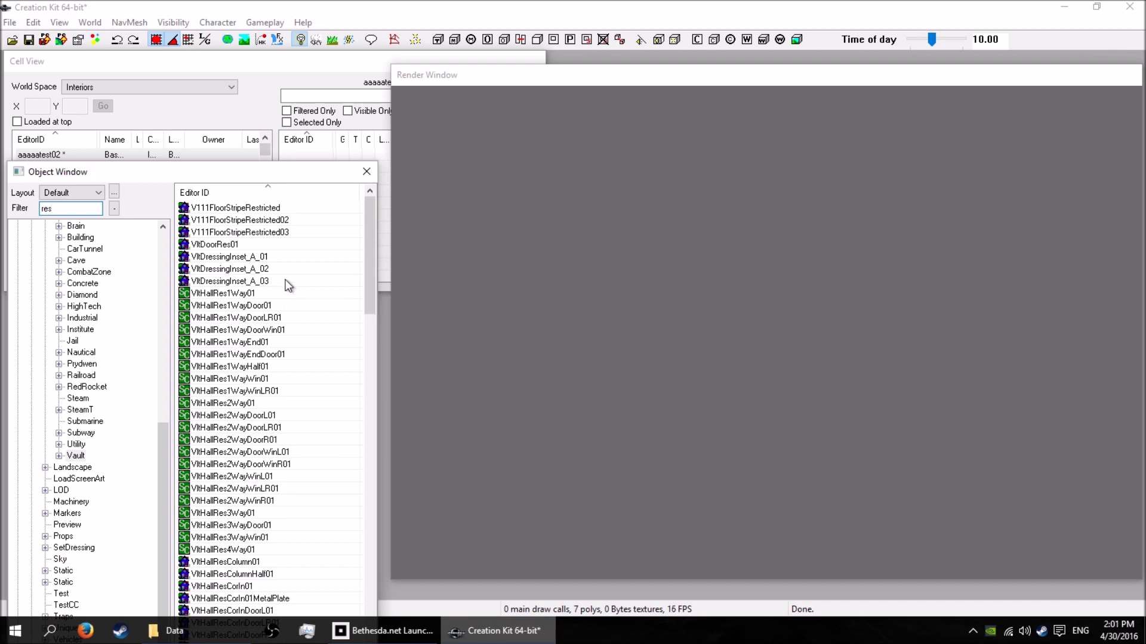
{"action": "left_click", "coordinate": [236, 295]}
{"action": "left_click", "coordinate": [236, 305]}
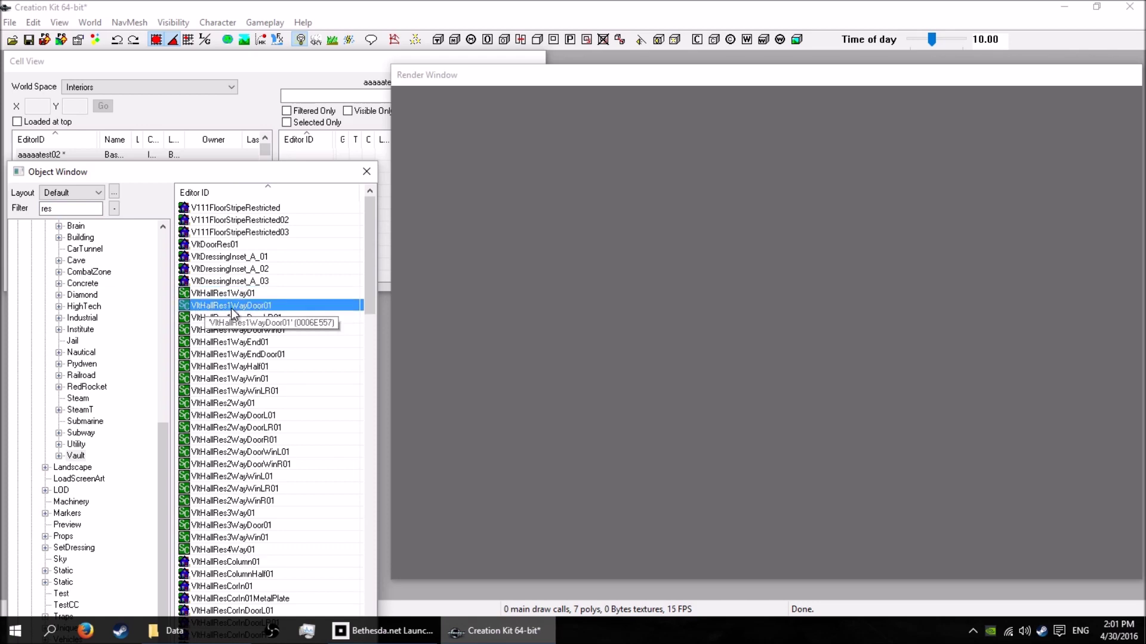
{"action": "double_click", "coordinate": [239, 307]}
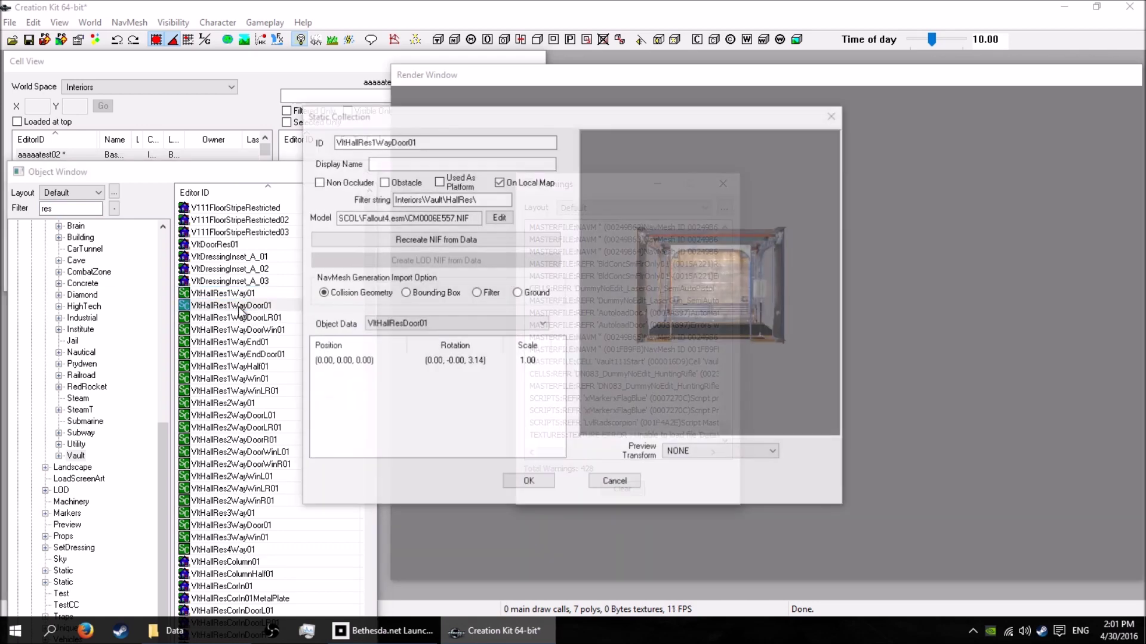
{"action": "left_click_drag", "start_coordinate": [634, 190], "coordinate": [336, 566]}
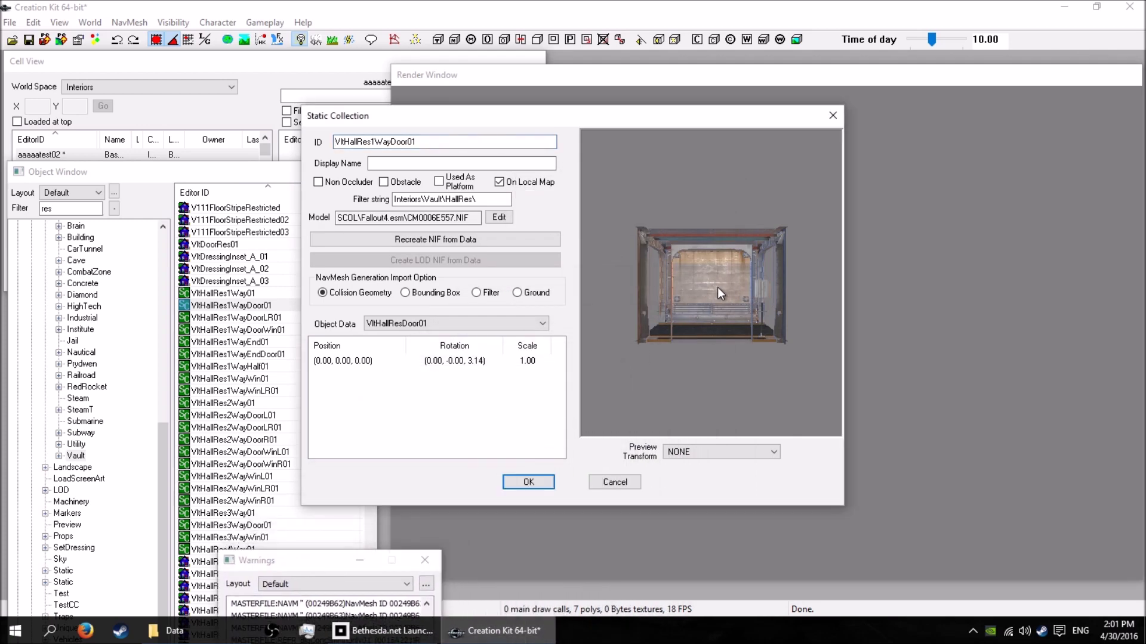
{"action": "left_click_drag", "start_coordinate": [717, 288], "coordinate": [731, 270]}
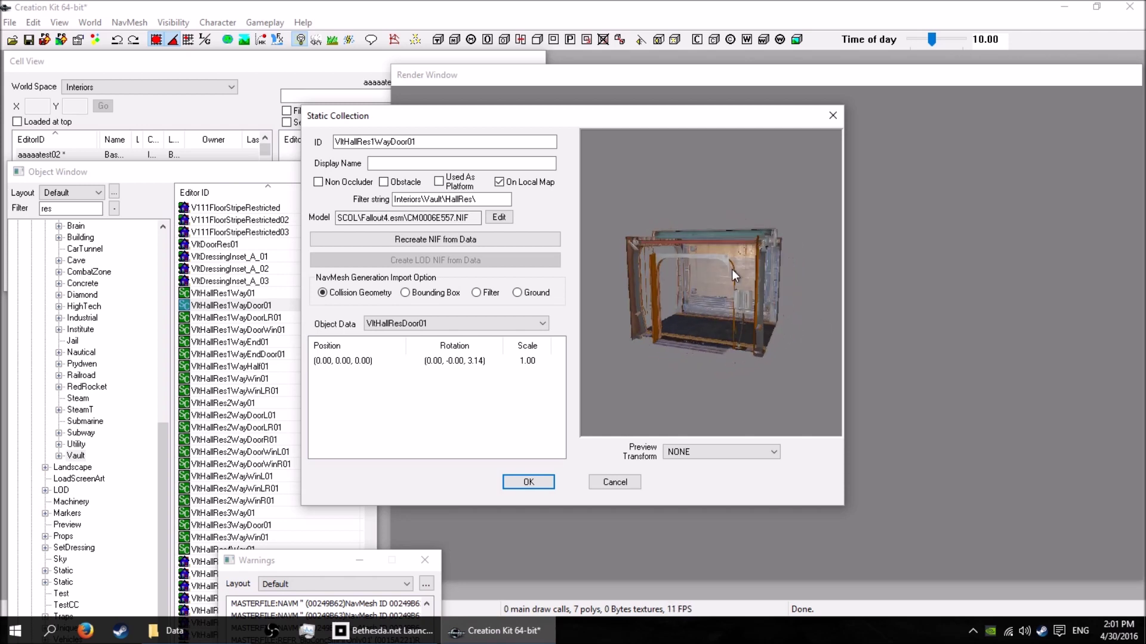
{"action": "left_click", "coordinate": [831, 116]}
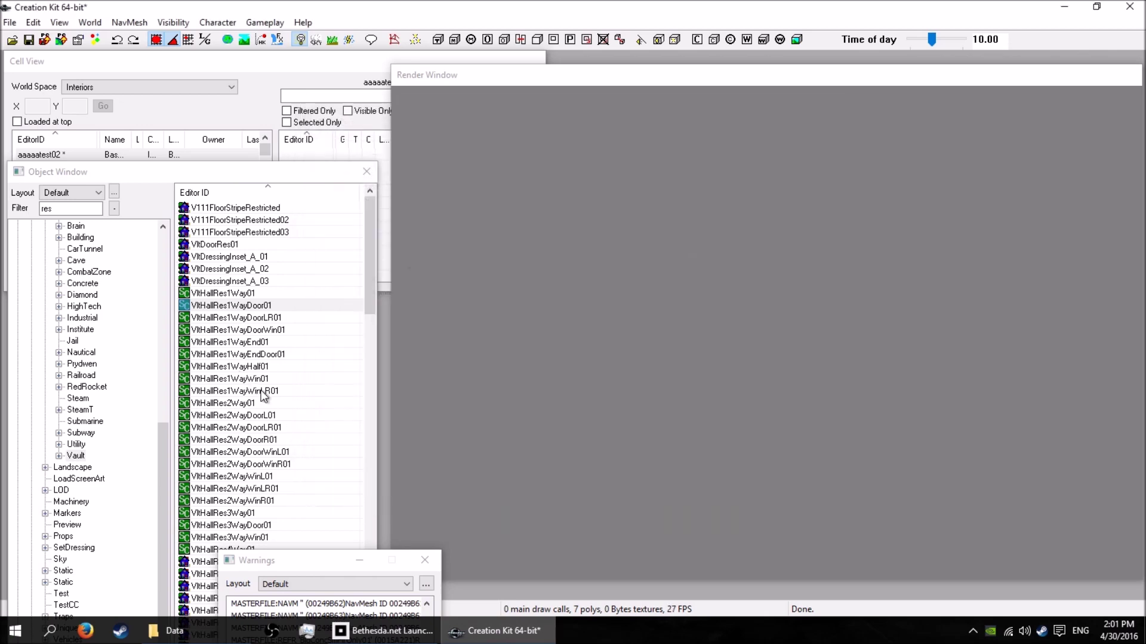
{"action": "left_click", "coordinate": [256, 355]}
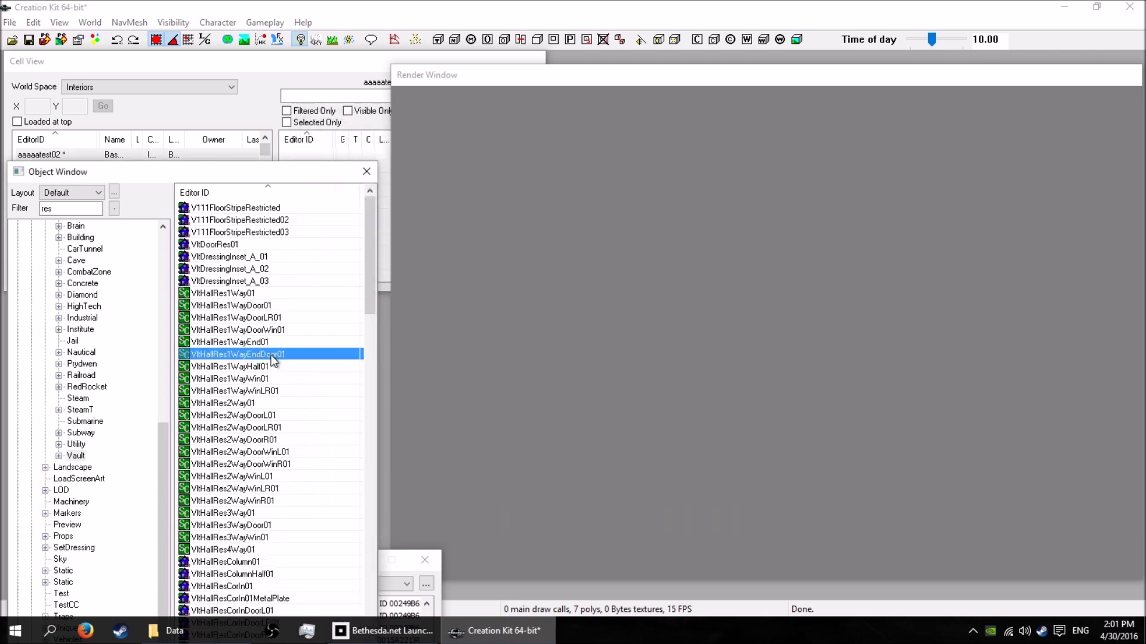
{"action": "double_click", "coordinate": [272, 354]}
{"action": "left_click_drag", "start_coordinate": [632, 286], "coordinate": [787, 320]}
{"action": "left_click", "coordinate": [832, 115]}
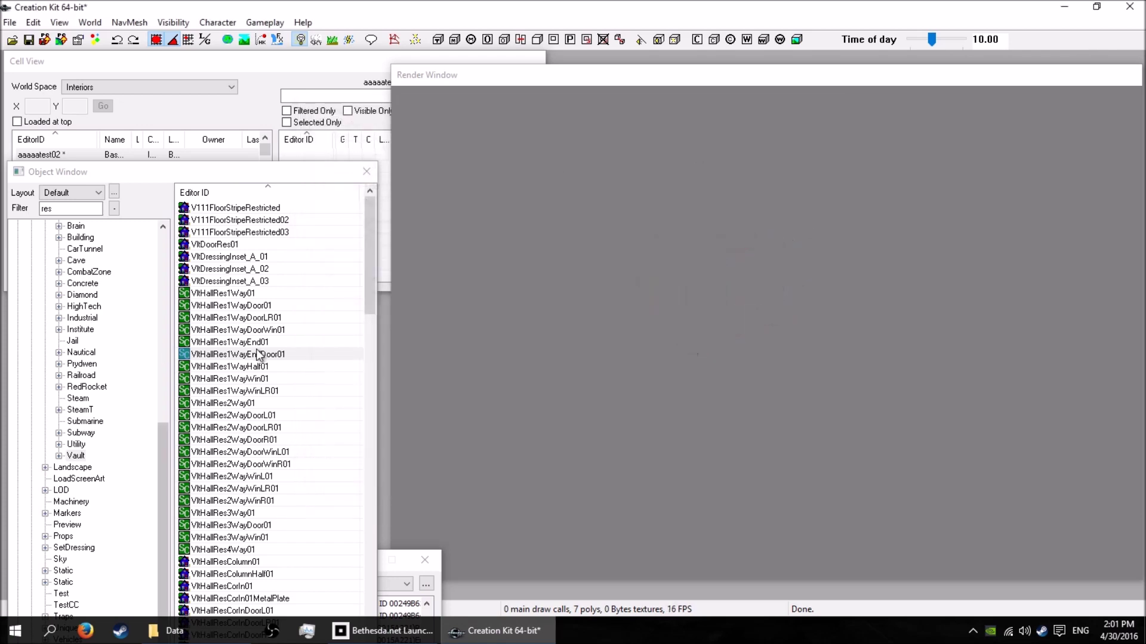
{"action": "left_click", "coordinate": [241, 307]}
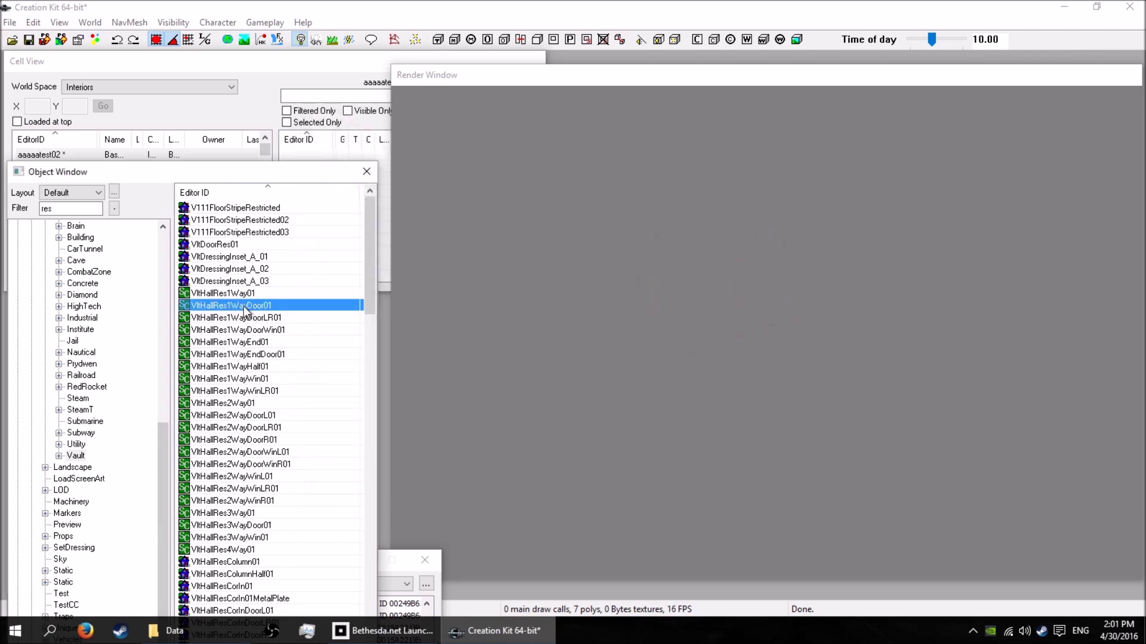
{"action": "double_click", "coordinate": [244, 306]}
{"action": "left_click_drag", "start_coordinate": [656, 305], "coordinate": [579, 290]}
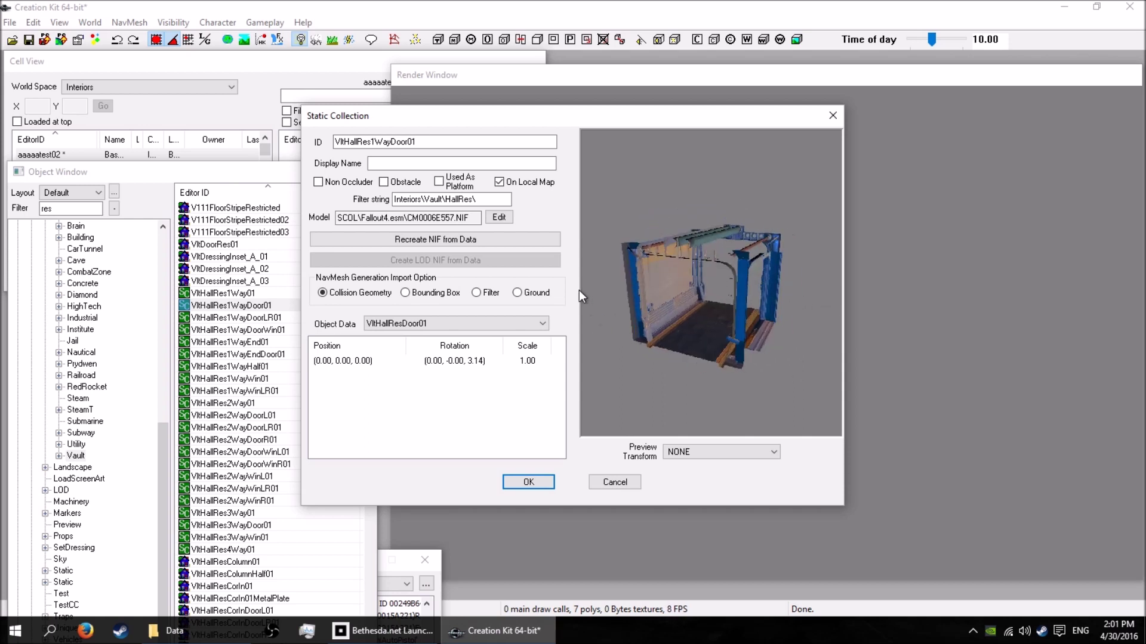
{"action": "left_click", "coordinate": [833, 115]}
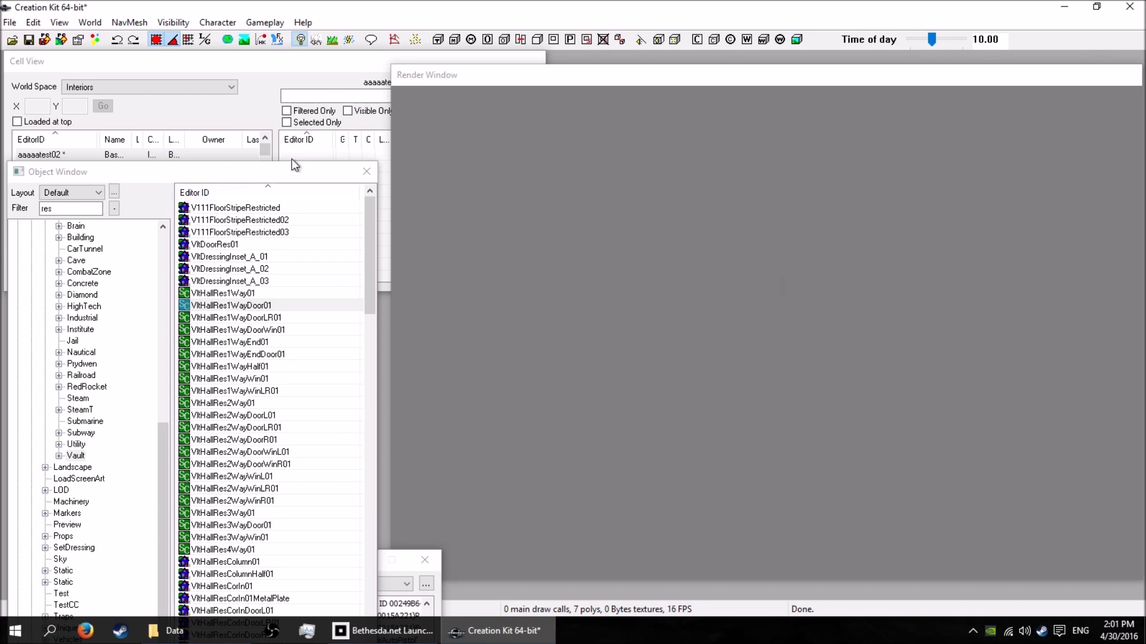
{"action": "left_click", "coordinate": [430, 74]}
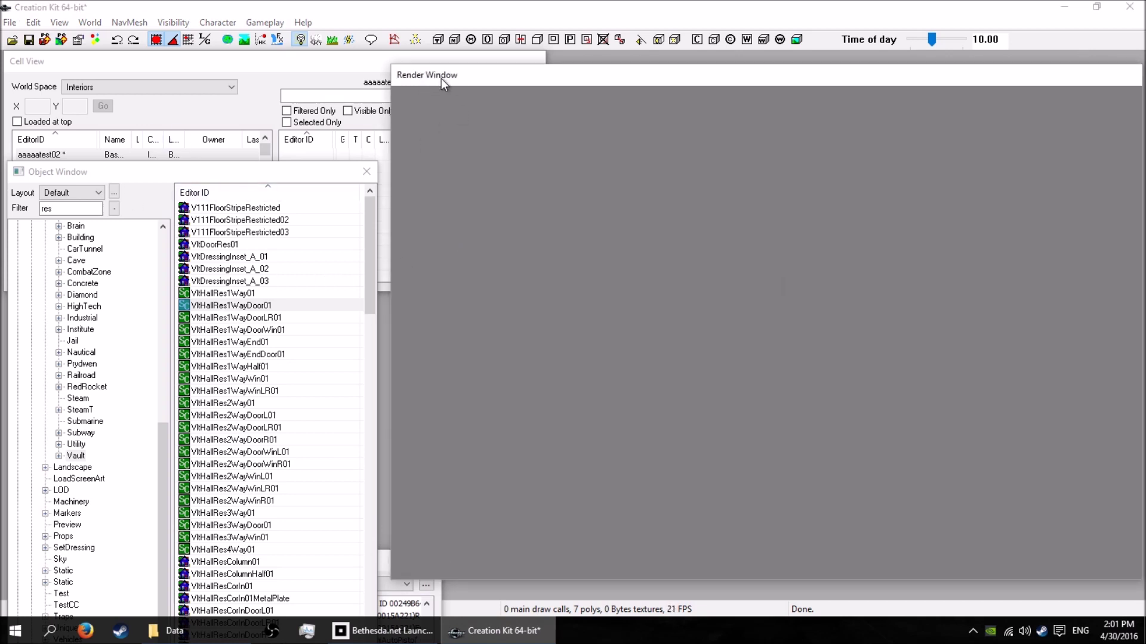
Load aaaaatest02 into the render view and drag VltHallRes1WayDoor01 into it
{"action": "left_click", "coordinate": [203, 69]}
{"action": "double_click", "coordinate": [50, 155]}
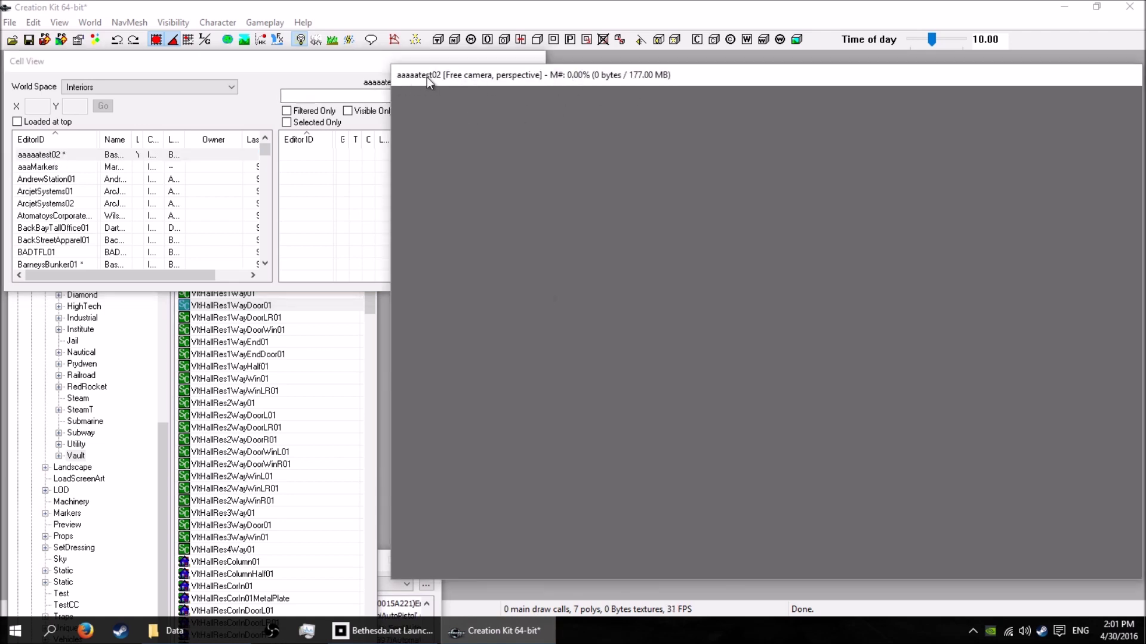
{"action": "left_click", "coordinate": [310, 322]}
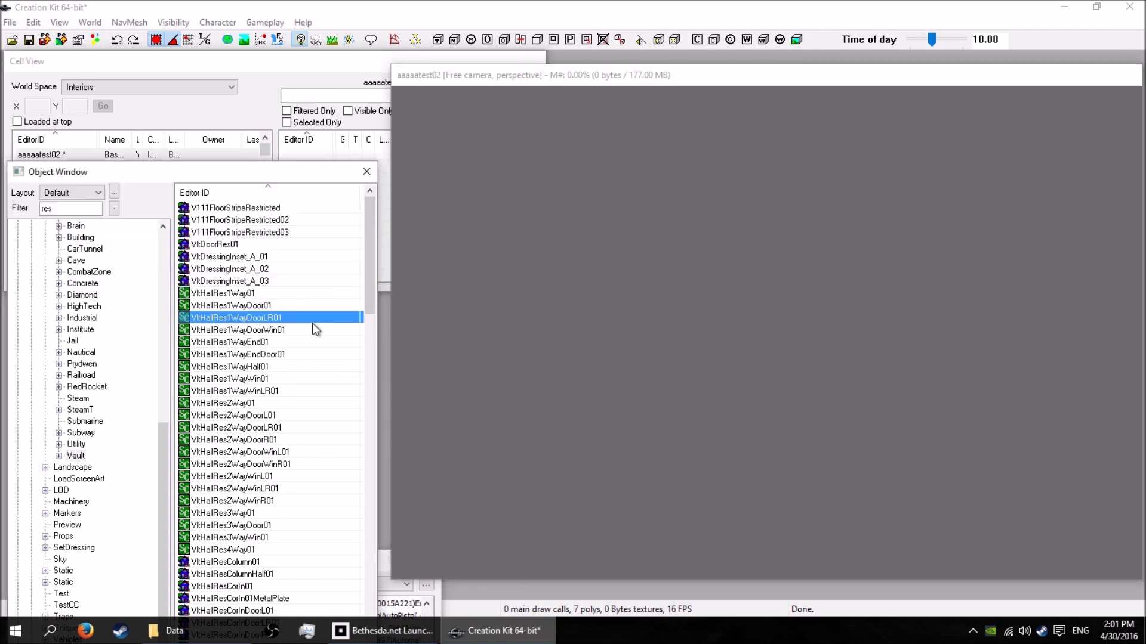
{"action": "left_click", "coordinate": [237, 306]}
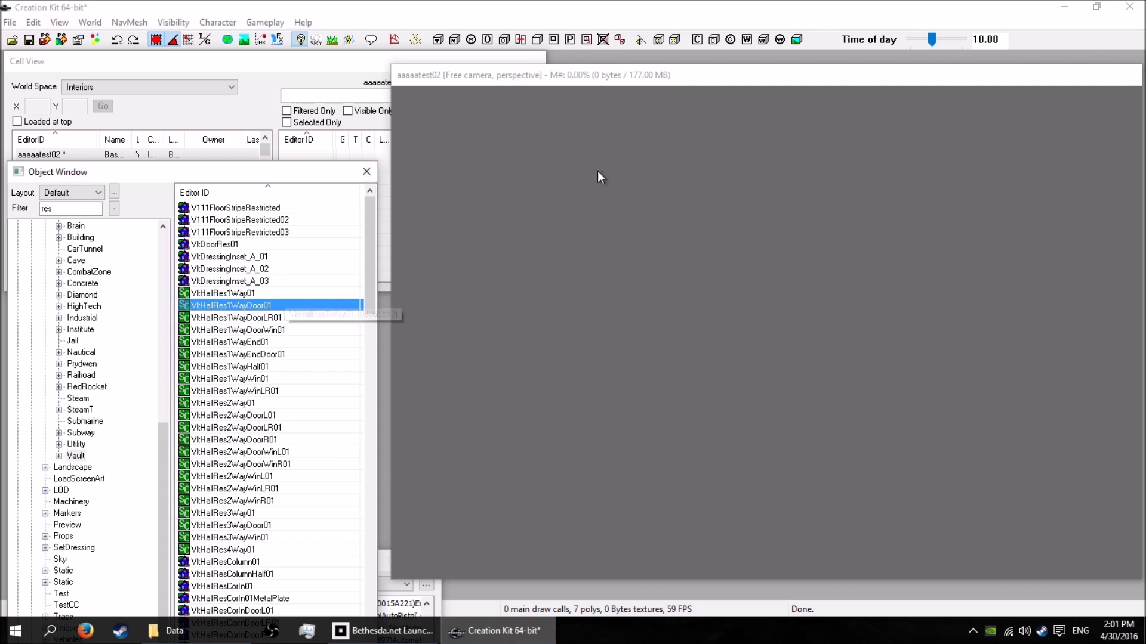
{"action": "left_click", "coordinate": [236, 307]}
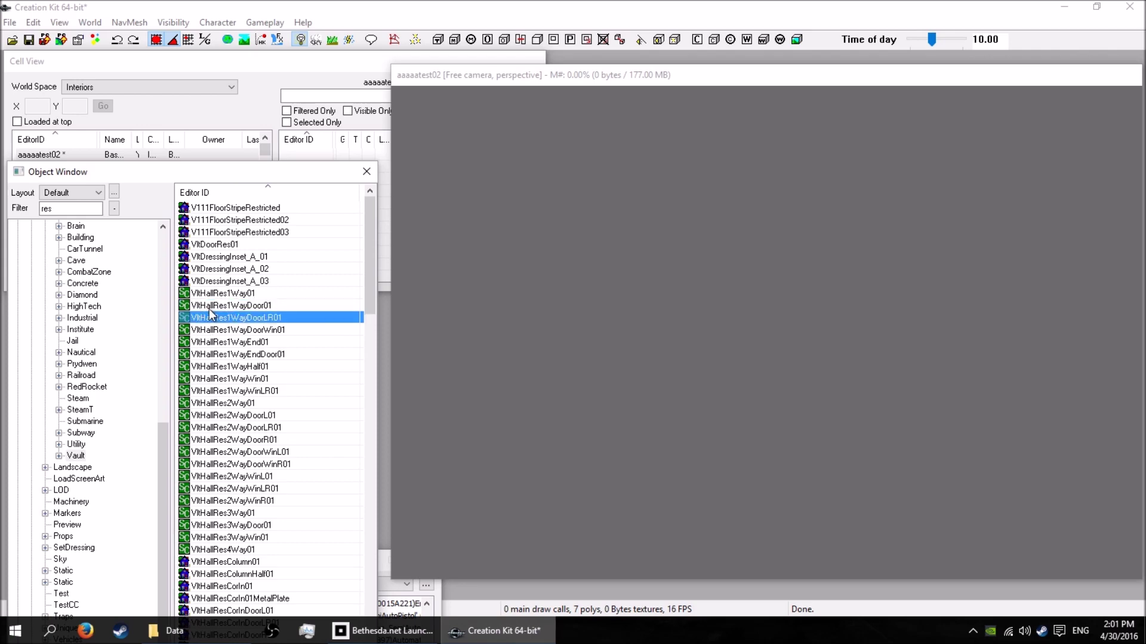
{"action": "key", "text": "Escape"}
{"action": "double_click", "coordinate": [192, 309]}
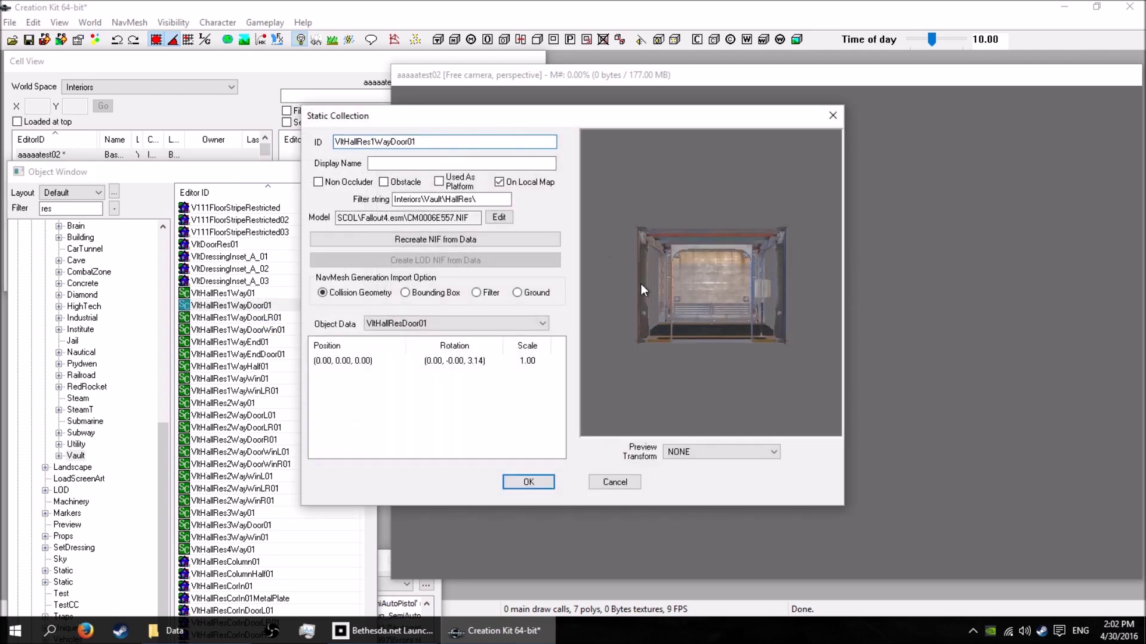
{"action": "left_click", "coordinate": [837, 115]}
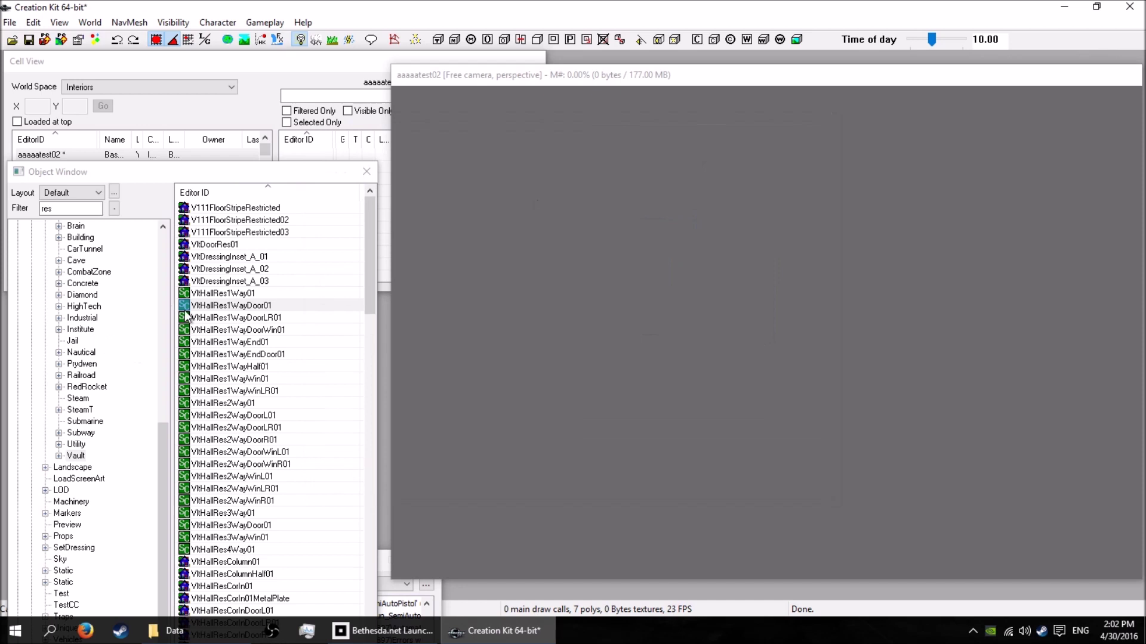
{"action": "left_click_drag", "start_coordinate": [187, 316], "coordinate": [622, 324]}
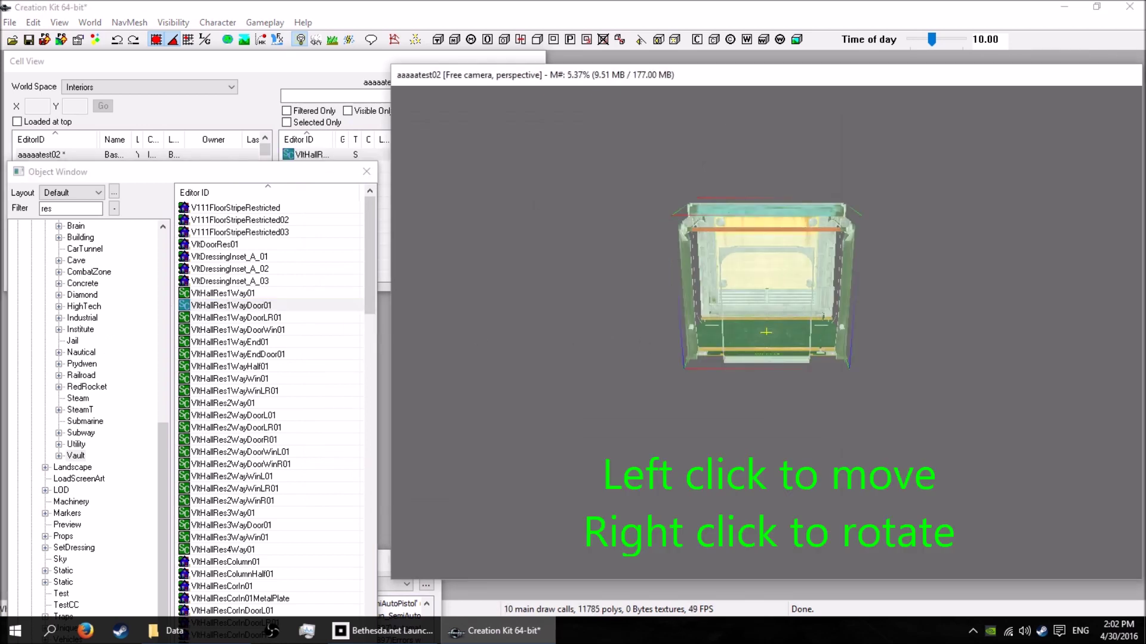
Enable Snap to Angle and rotate the door hall piece square to the cell axes
{"action": "right_click_drag", "start_coordinate": [806, 295], "coordinate": [913, 295]}
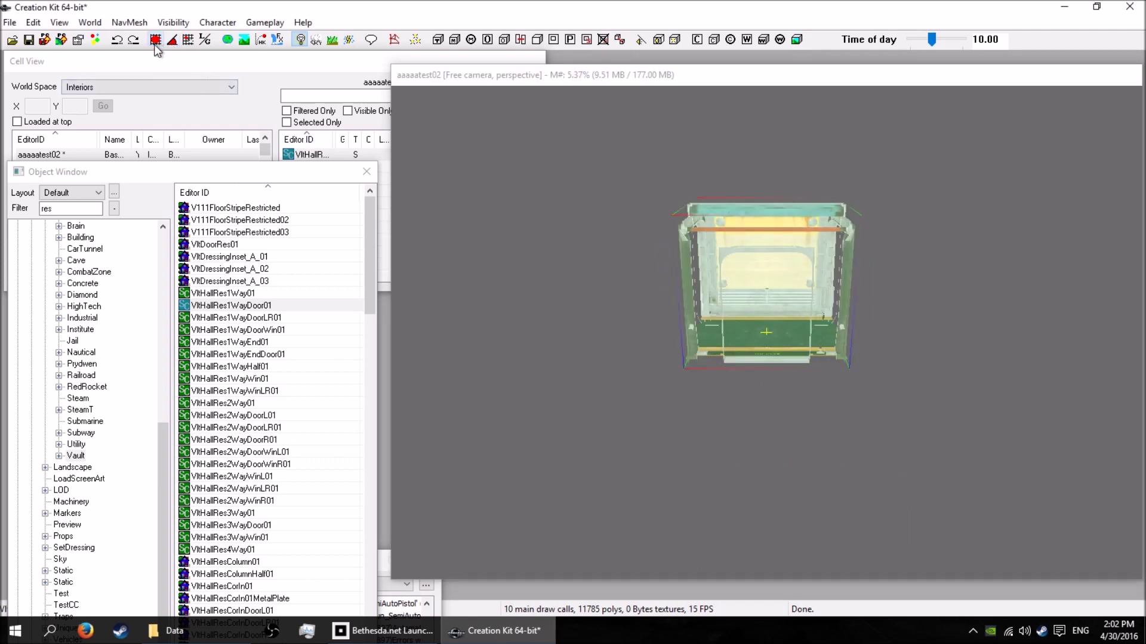
{"action": "right_click_drag", "start_coordinate": [757, 288], "coordinate": [445, 166]}
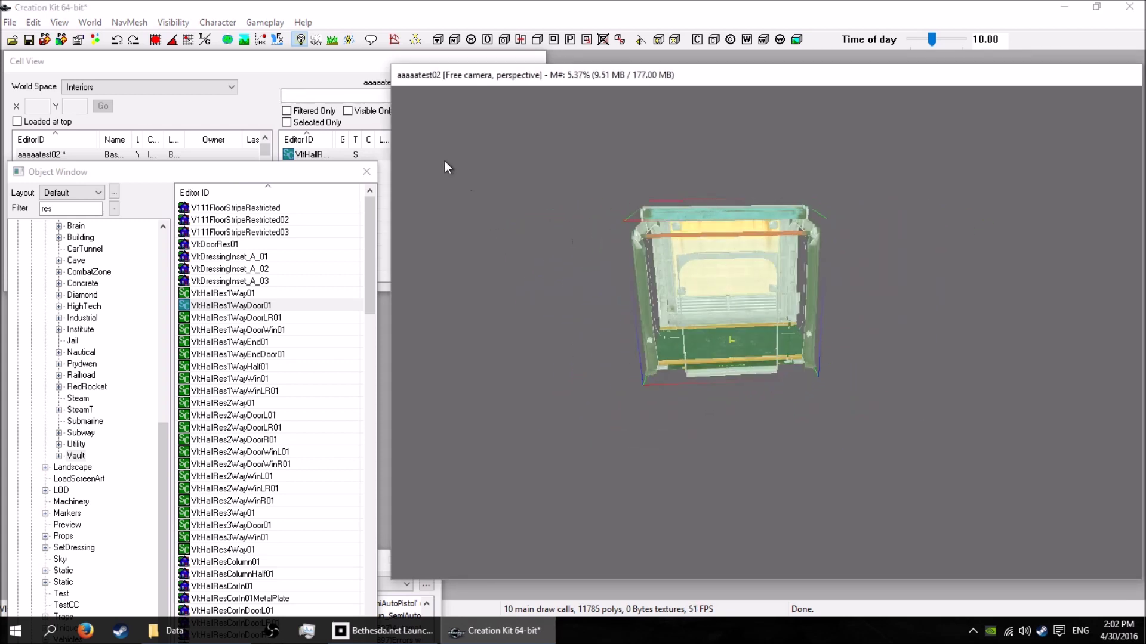
{"action": "left_click", "coordinate": [172, 40]}
{"action": "right_click_drag", "start_coordinate": [740, 293], "coordinate": [756, 276]}
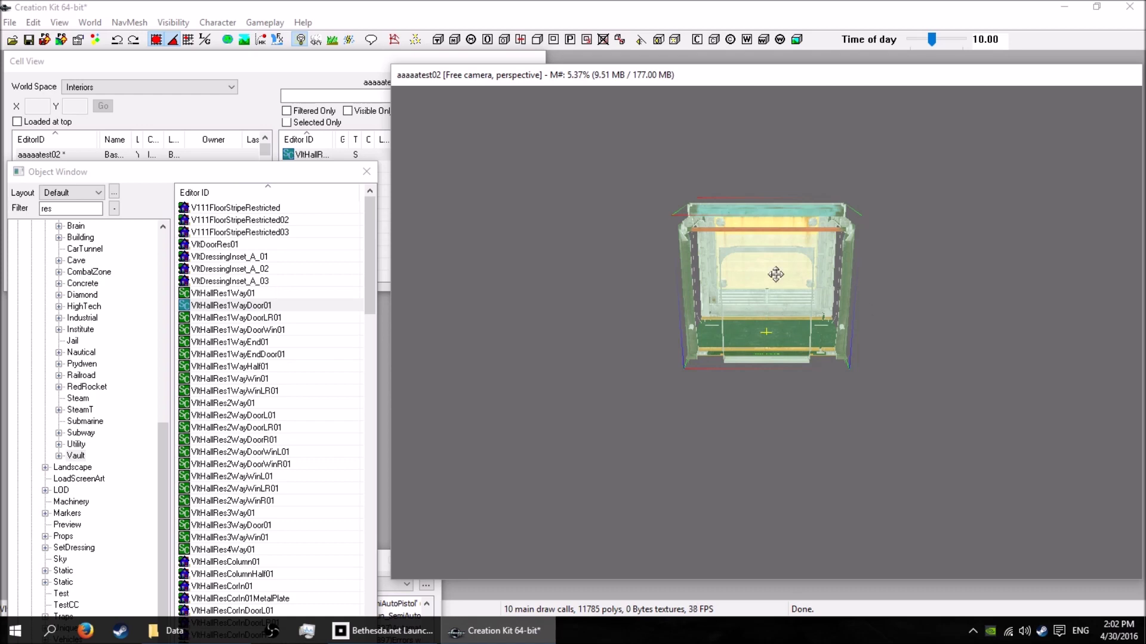
{"action": "left_click", "coordinate": [253, 344]}
Preview VltHallRes1WayEnd01 and drop it into the cell beside the door piece
{"action": "double_click", "coordinate": [247, 344]}
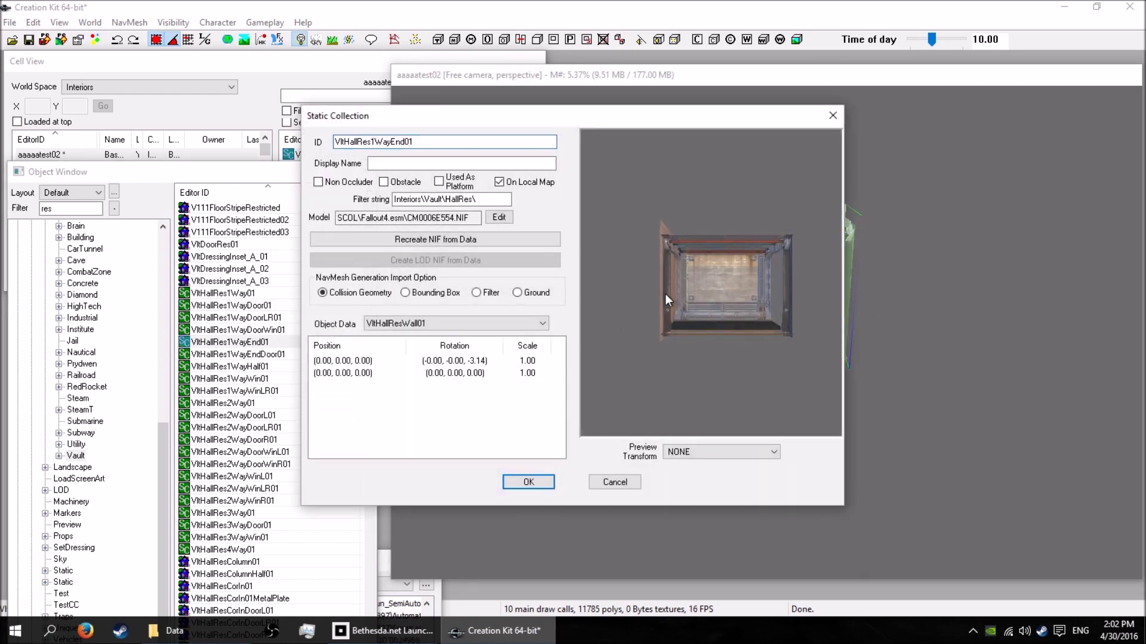
{"action": "left_click", "coordinate": [832, 115]}
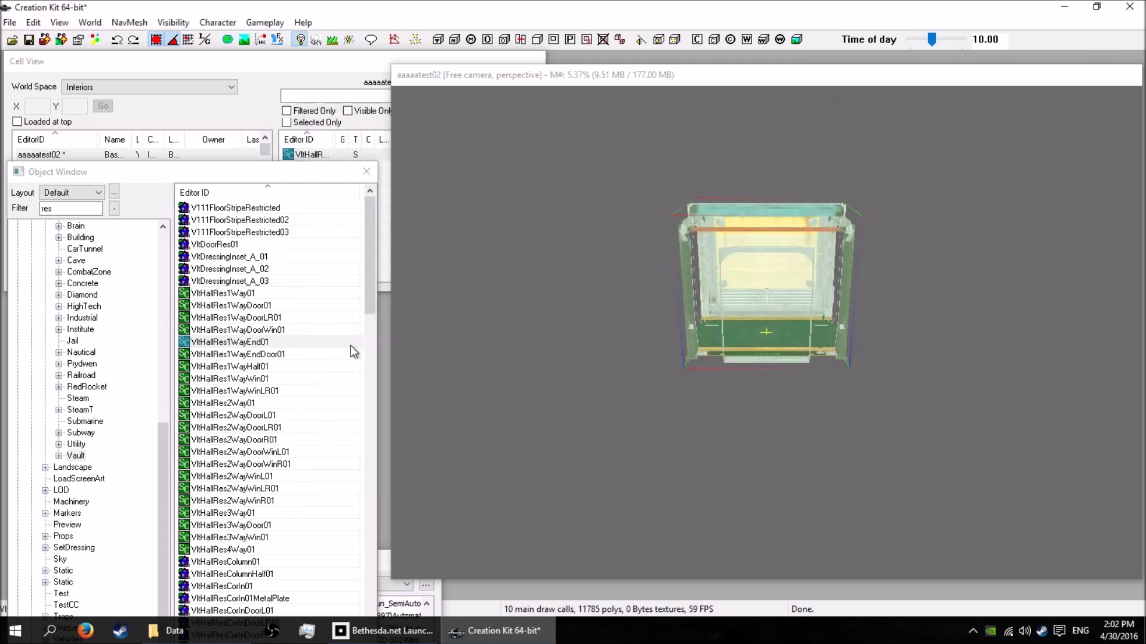
{"action": "left_click_drag", "start_coordinate": [237, 348], "coordinate": [429, 365]}
{"action": "left_click_drag", "start_coordinate": [642, 312], "coordinate": [637, 305]}
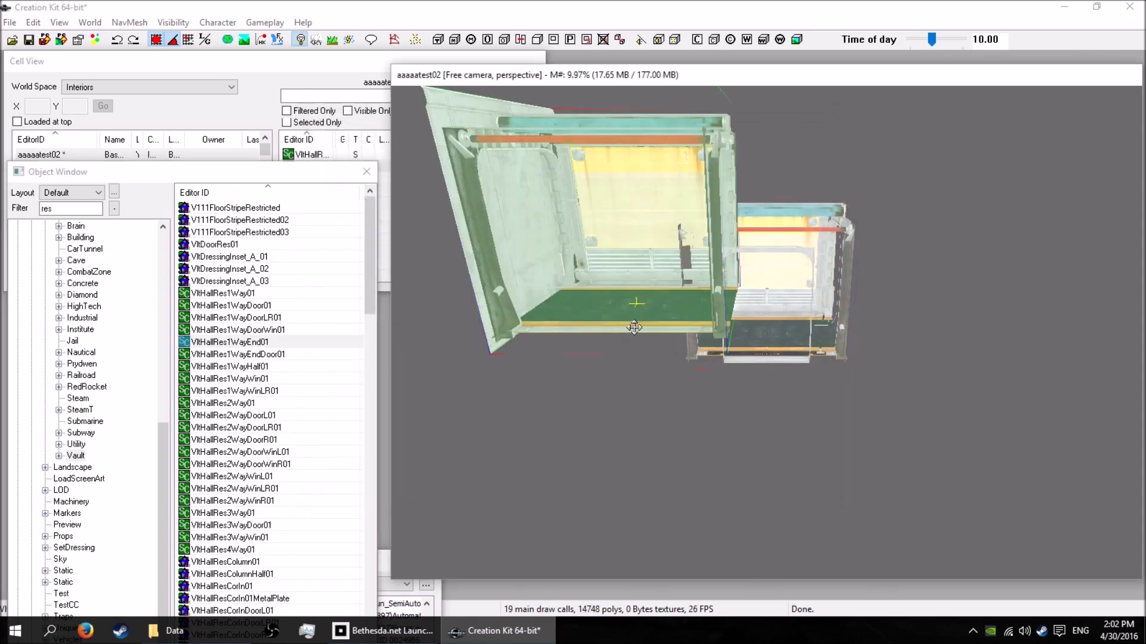
Rotate and move the end piece behind the door piece, checking alignment
{"action": "left_click", "coordinate": [883, 291]}
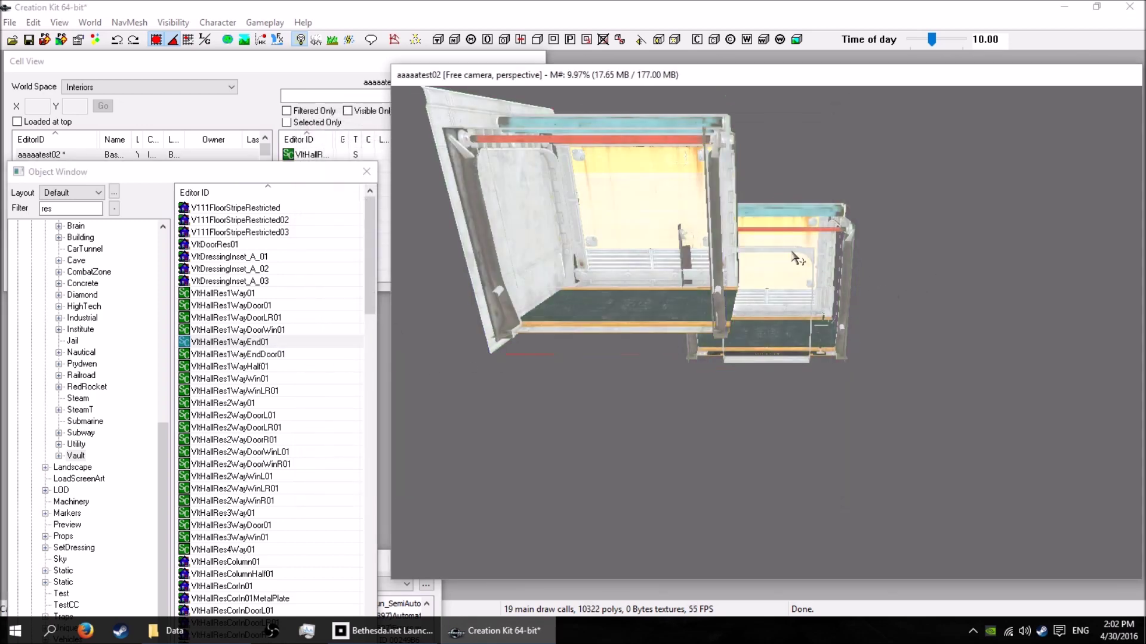
{"action": "left_click", "coordinate": [597, 202]}
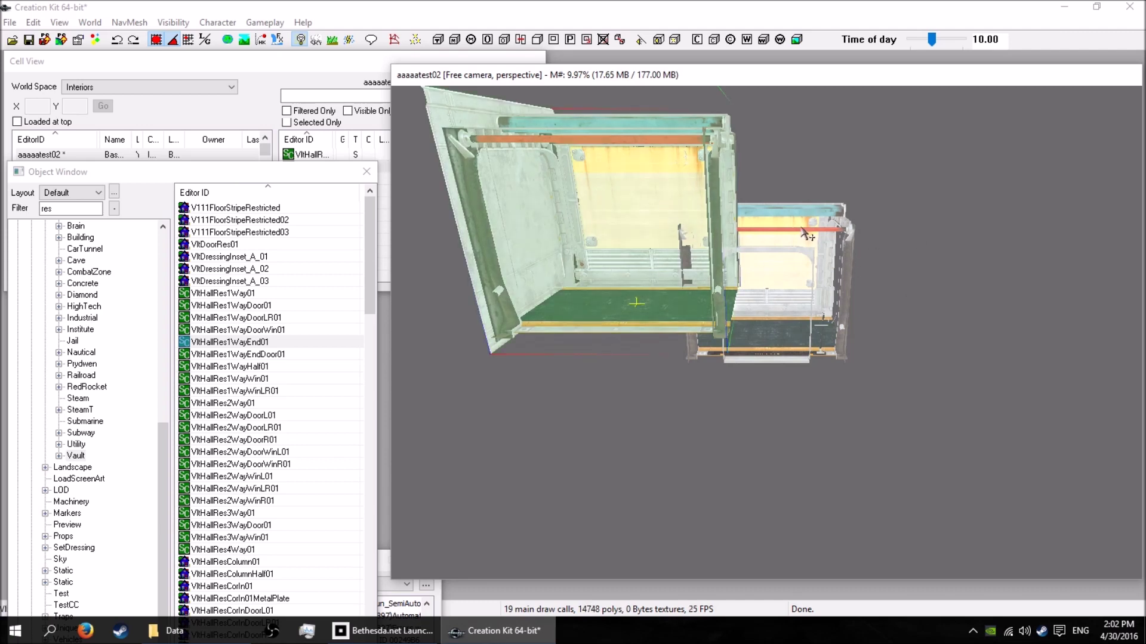
{"action": "mouse_move", "coordinate": [648, 277]}
{"action": "right_mouse_down"}
{"action": "mouse_move", "coordinate": [880, 277]}
{"action": "mouse_move", "coordinate": [664, 262]}
{"action": "right_mouse_up"}
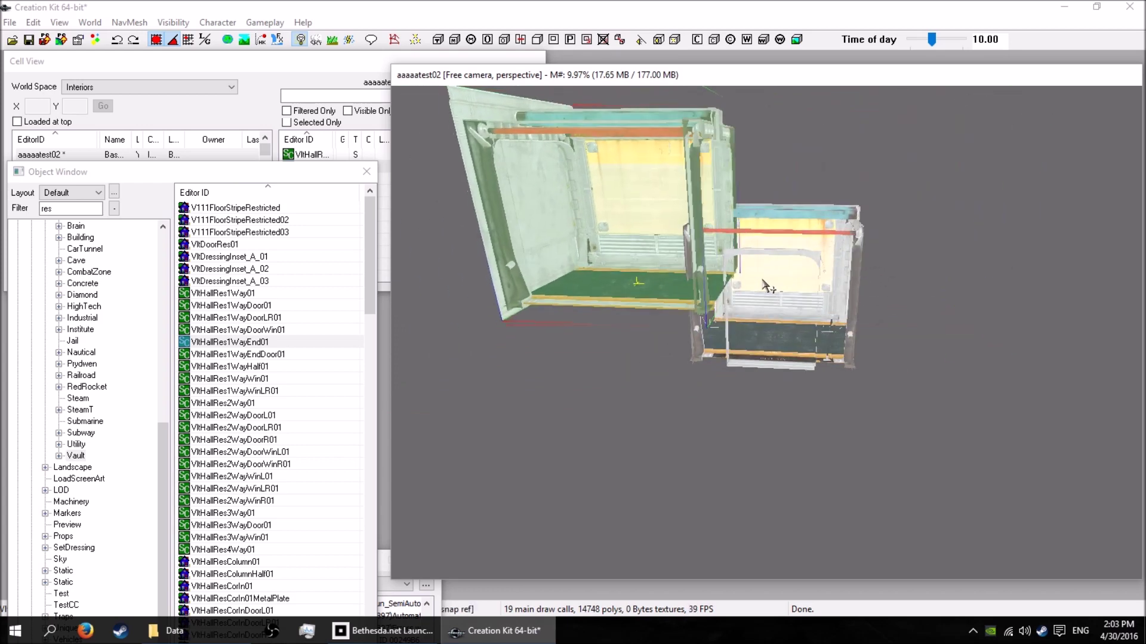
{"action": "middle_click_drag", "start_coordinate": [764, 286], "coordinate": [603, 192], "text": "shift"}
{"action": "middle_click_drag", "start_coordinate": [810, 308], "coordinate": [865, 338], "text": "shift"}
{"action": "left_click", "coordinate": [643, 317]}
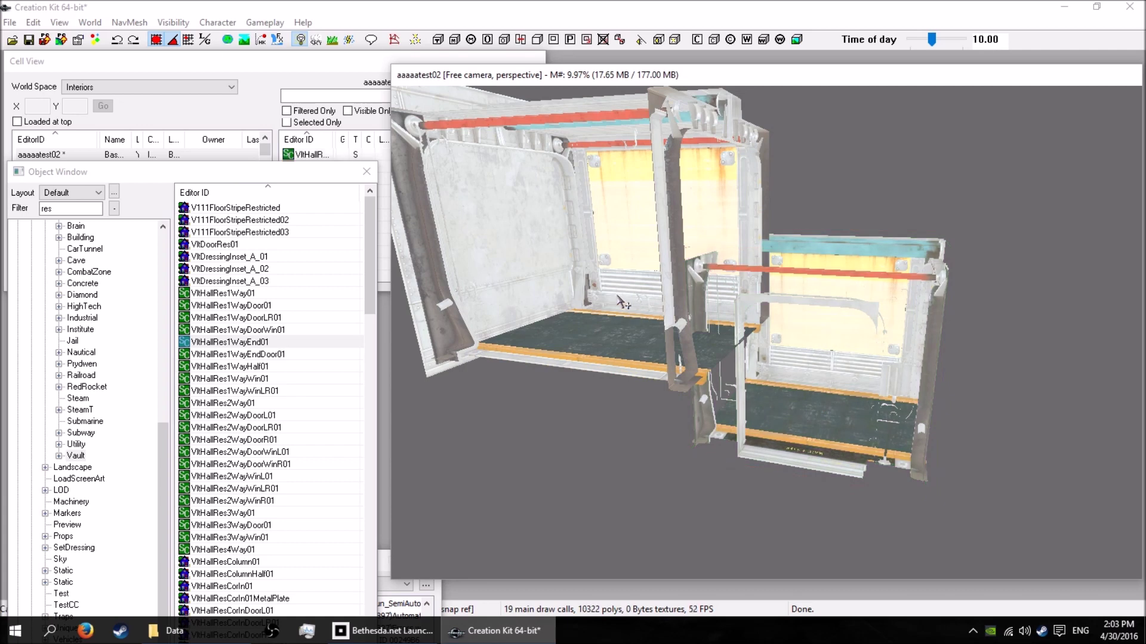
Drag the VltHallRes1WayEnd01 end piece back and up against the first hall piece
{"action": "left_click", "coordinate": [606, 273]}
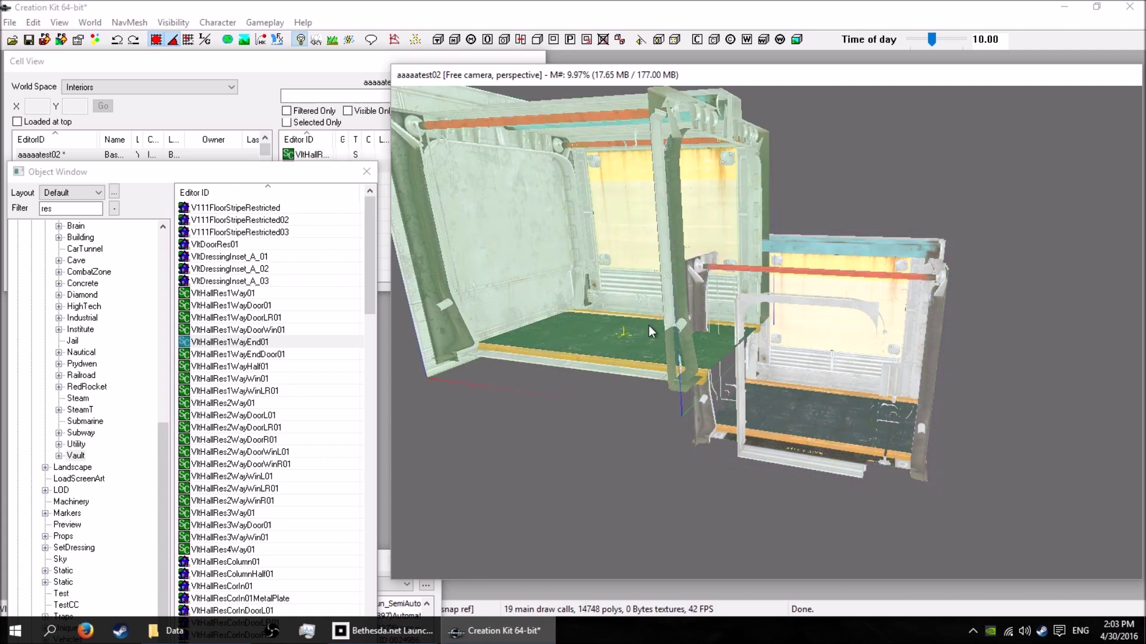
{"action": "left_click_drag", "start_coordinate": [650, 332], "coordinate": [666, 301]}
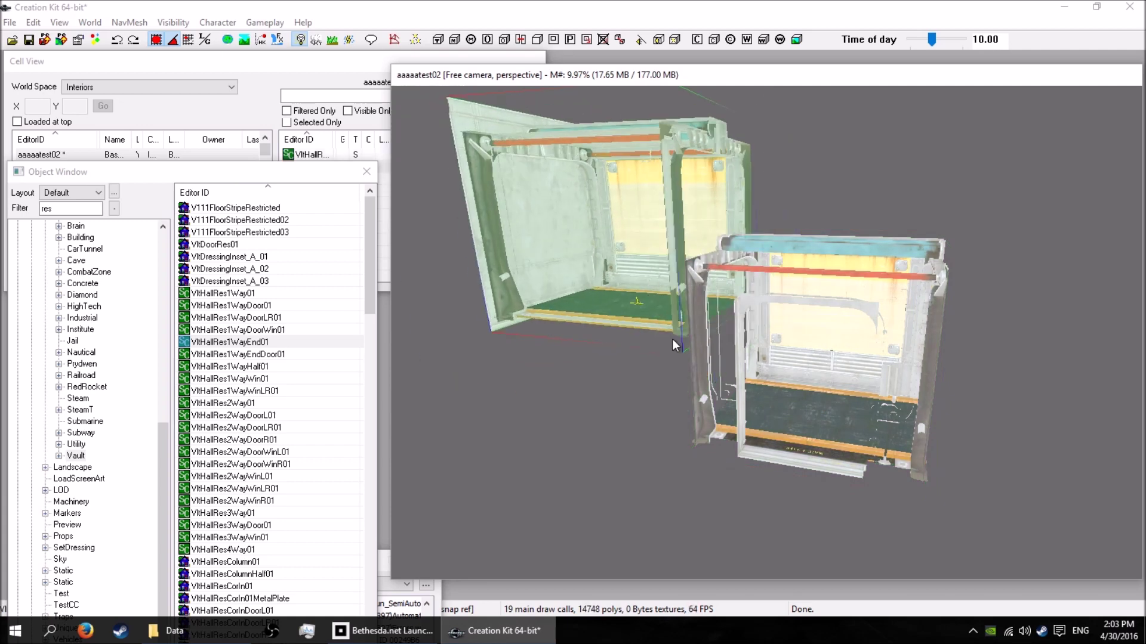
{"action": "scroll", "coordinate": [797, 346], "scroll_direction": "up", "scroll_amount": 5}
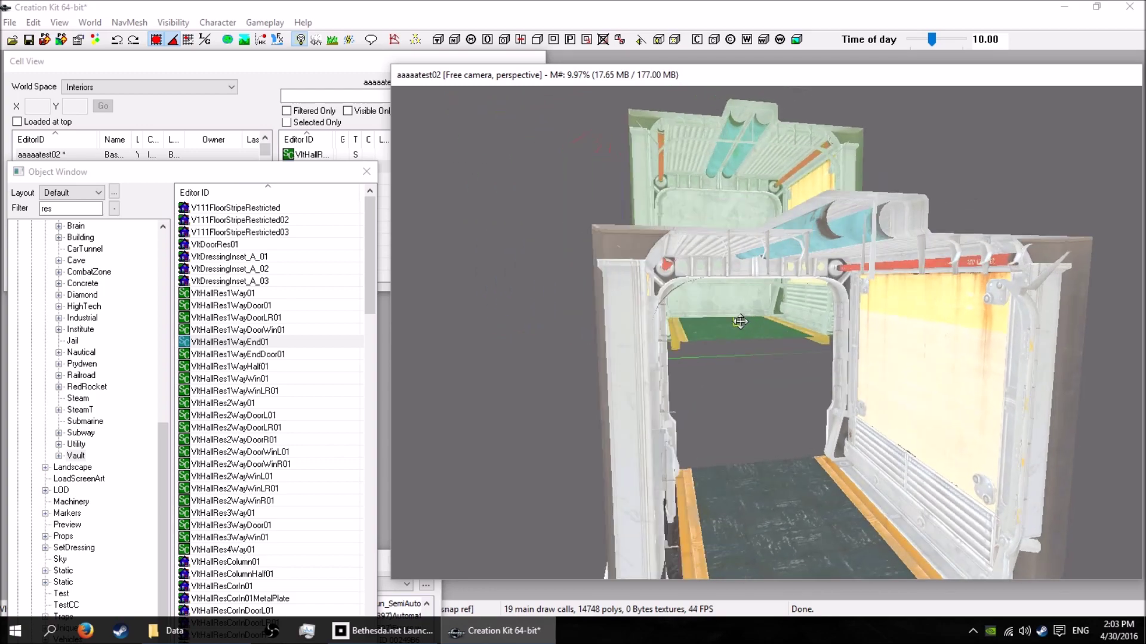
{"action": "scroll", "coordinate": [868, 340], "scroll_direction": "down", "scroll_amount": 5}
{"action": "middle_click_drag", "start_coordinate": [868, 340], "coordinate": [632, 301]}
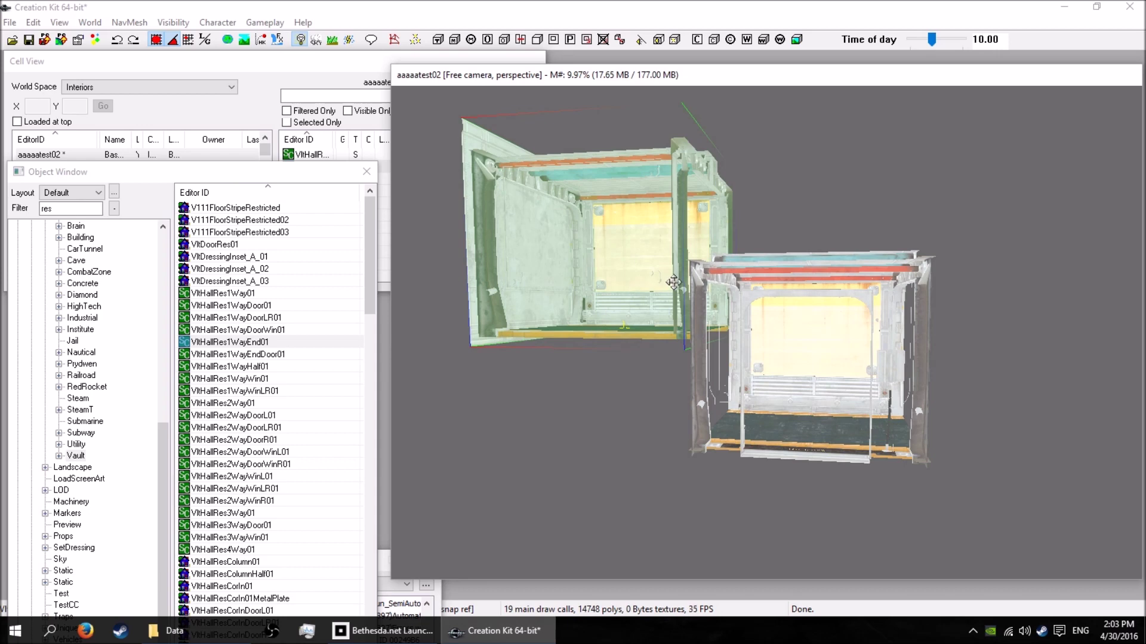
Lower the end piece level with the adjoining piece and check the joint from several angles
{"action": "middle_click_drag", "start_coordinate": [674, 283], "coordinate": [678, 319]}
{"action": "left_click", "coordinate": [631, 284]}
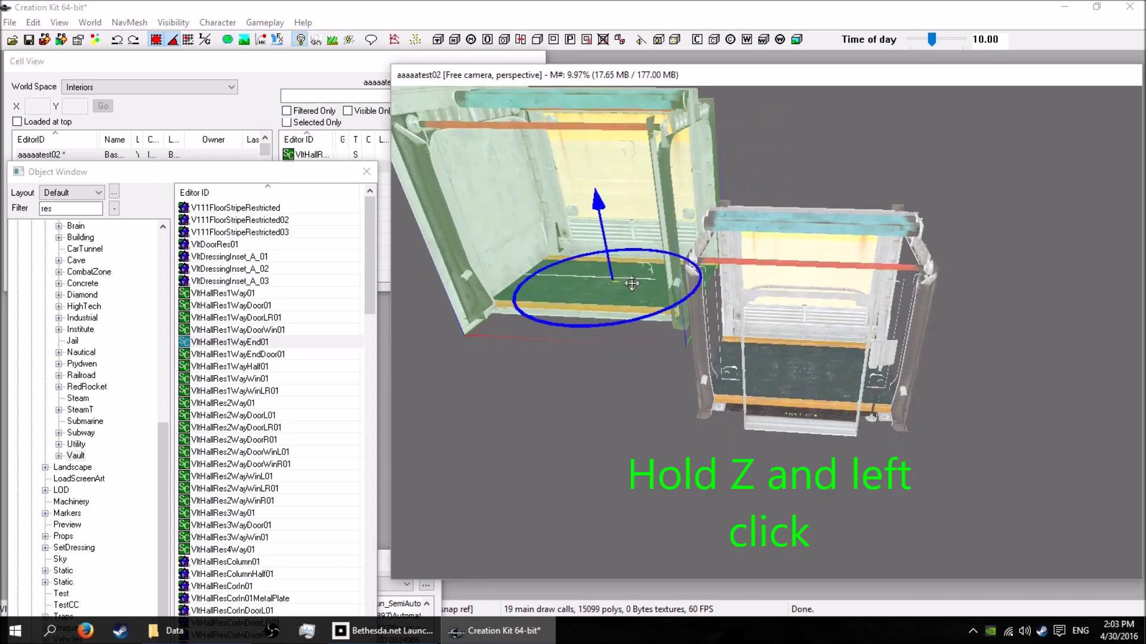
{"action": "left_click_drag", "start_coordinate": [619, 282], "coordinate": [616, 276]}
{"action": "middle_click_drag", "start_coordinate": [667, 278], "coordinate": [693, 285]}
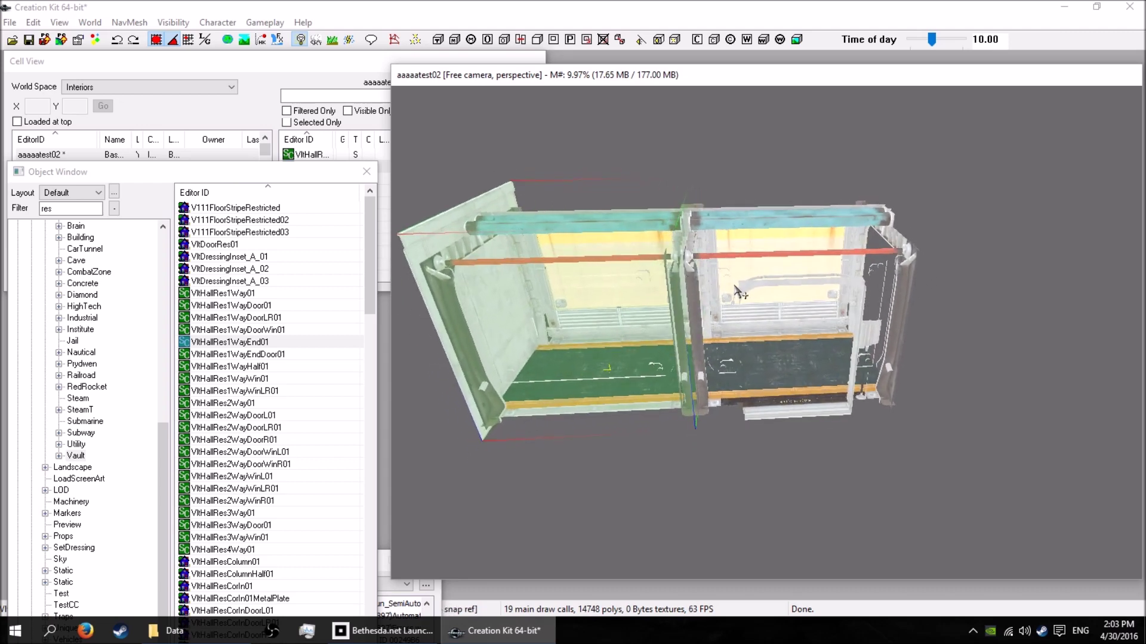
{"action": "middle_click_drag", "start_coordinate": [729, 295], "coordinate": [763, 285]}
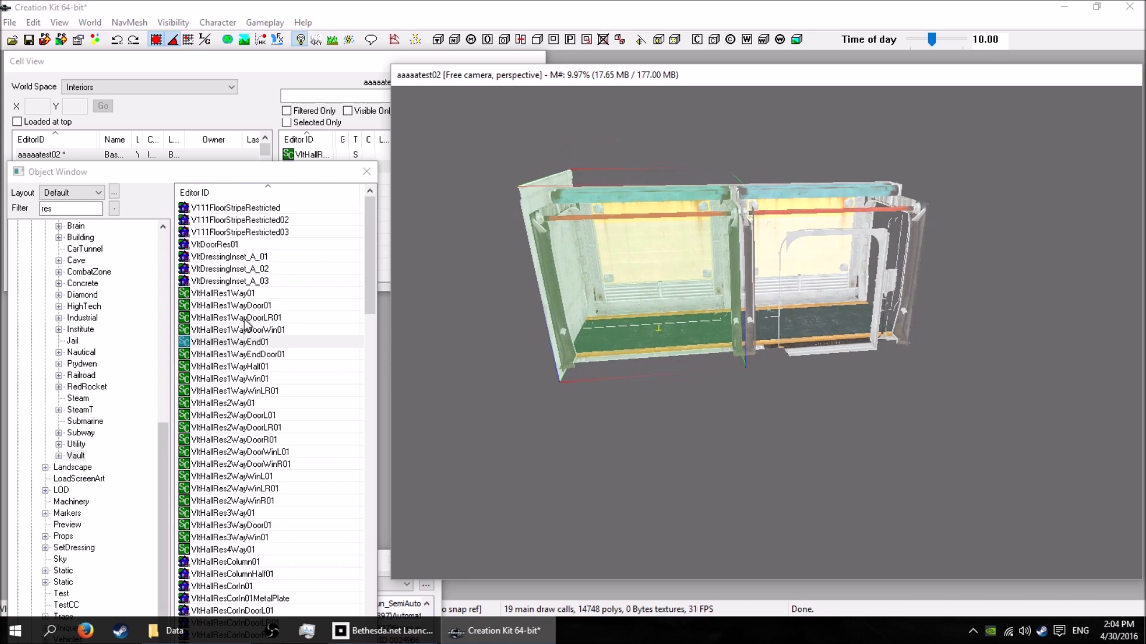
{"action": "left_click", "coordinate": [258, 355]}
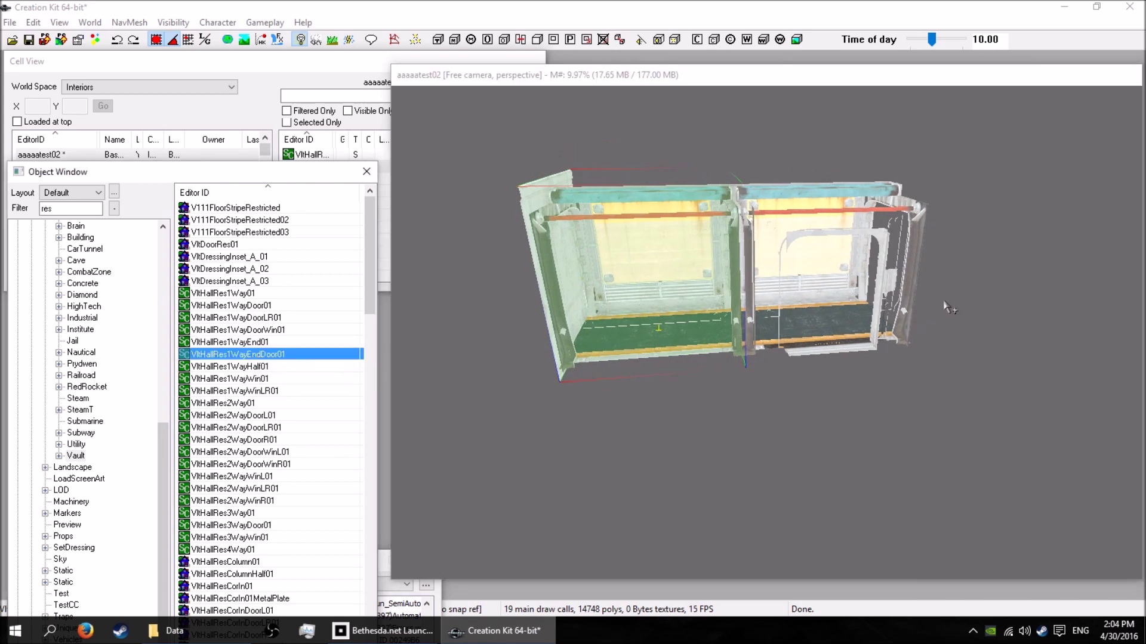
Place VltHallRes1WayEndDoor01 in the cell and attach it to the hall's right end
{"action": "left_click_drag", "start_coordinate": [949, 308], "coordinate": [961, 292]}
{"action": "key", "text": "f"}
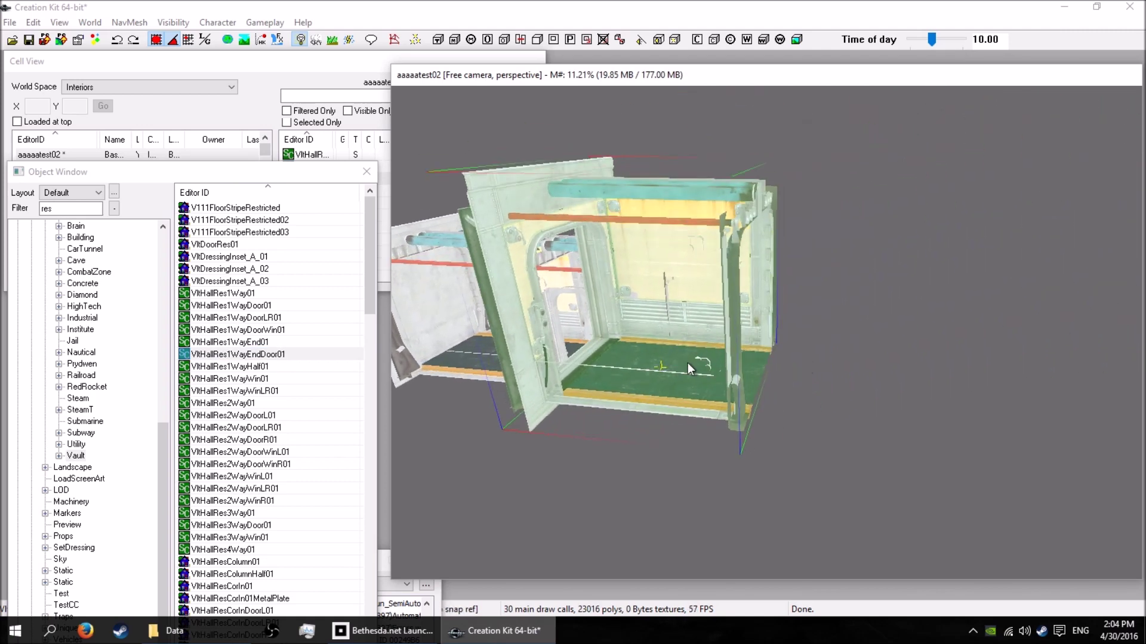
{"action": "middle_click_drag", "start_coordinate": [680, 362], "coordinate": [633, 368]}
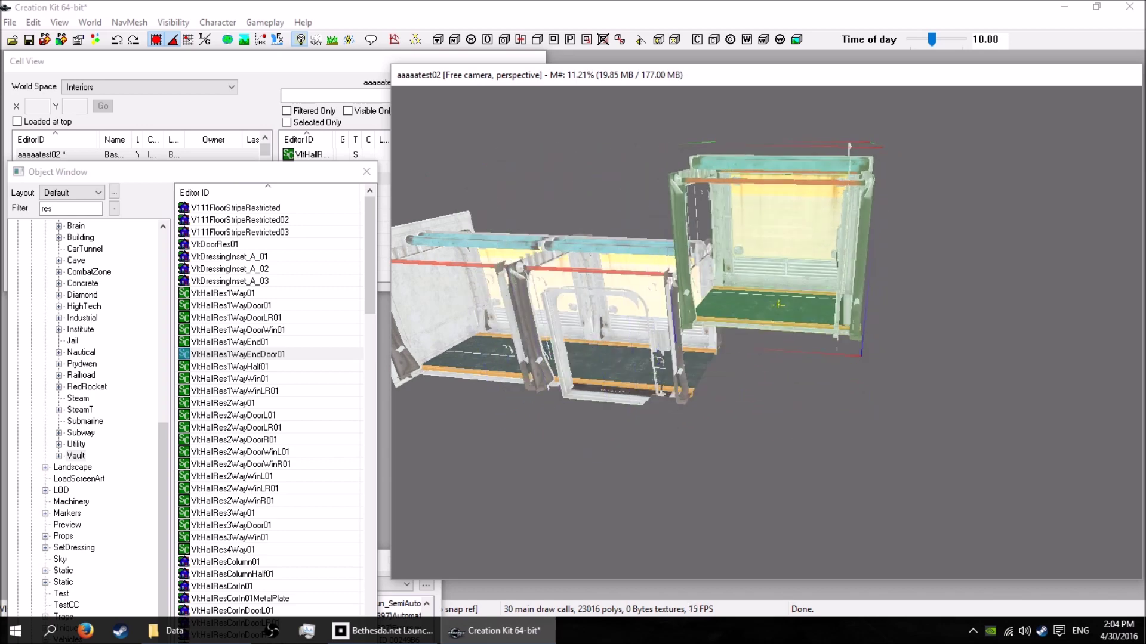
{"action": "left_click_drag", "start_coordinate": [776, 304], "coordinate": [770, 376]}
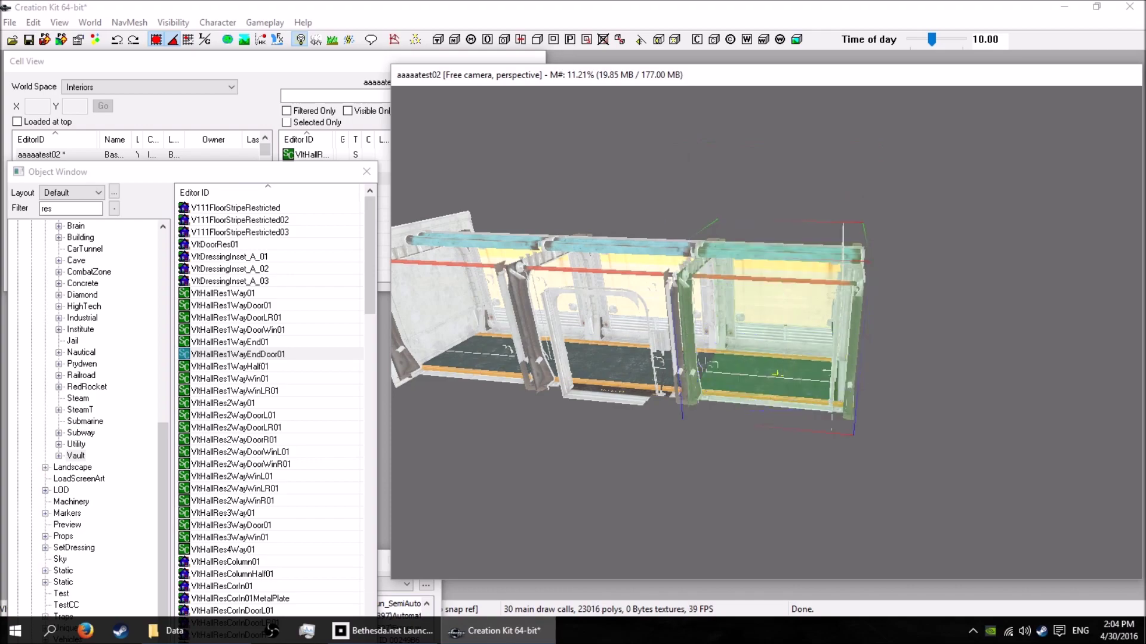
{"action": "mouse_move", "coordinate": [776, 375]}
{"action": "middle_mouse_down"}
{"action": "mouse_move", "coordinate": [879, 357]}
{"action": "mouse_move", "coordinate": [619, 381]}
{"action": "mouse_move", "coordinate": [816, 375]}
{"action": "mouse_move", "coordinate": [734, 376]}
{"action": "mouse_move", "coordinate": [770, 396]}
{"action": "mouse_move", "coordinate": [766, 384]}
{"action": "middle_mouse_up"}
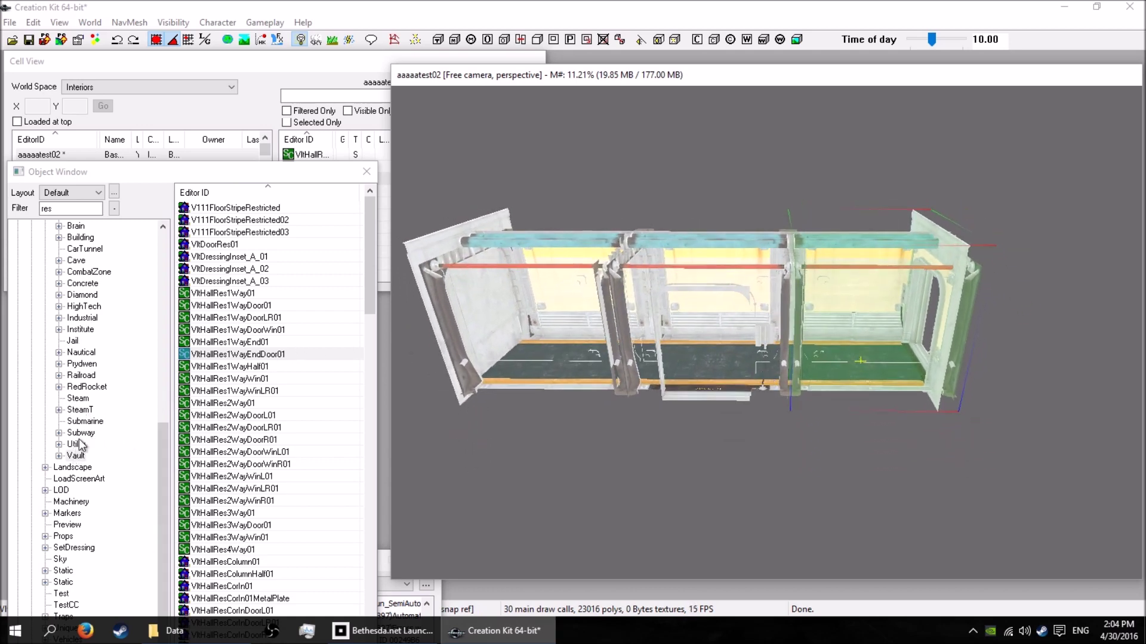
Expand the Vault Doors category and list the Door objects matching 'res'
{"action": "left_click", "coordinate": [58, 456]}
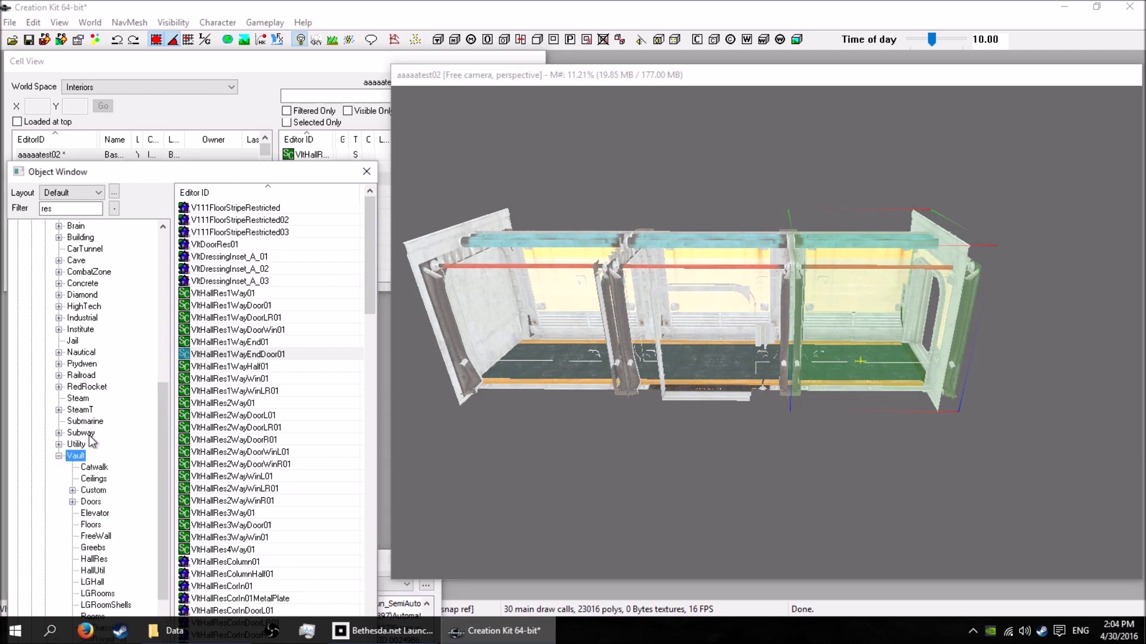
{"action": "left_click", "coordinate": [91, 434]}
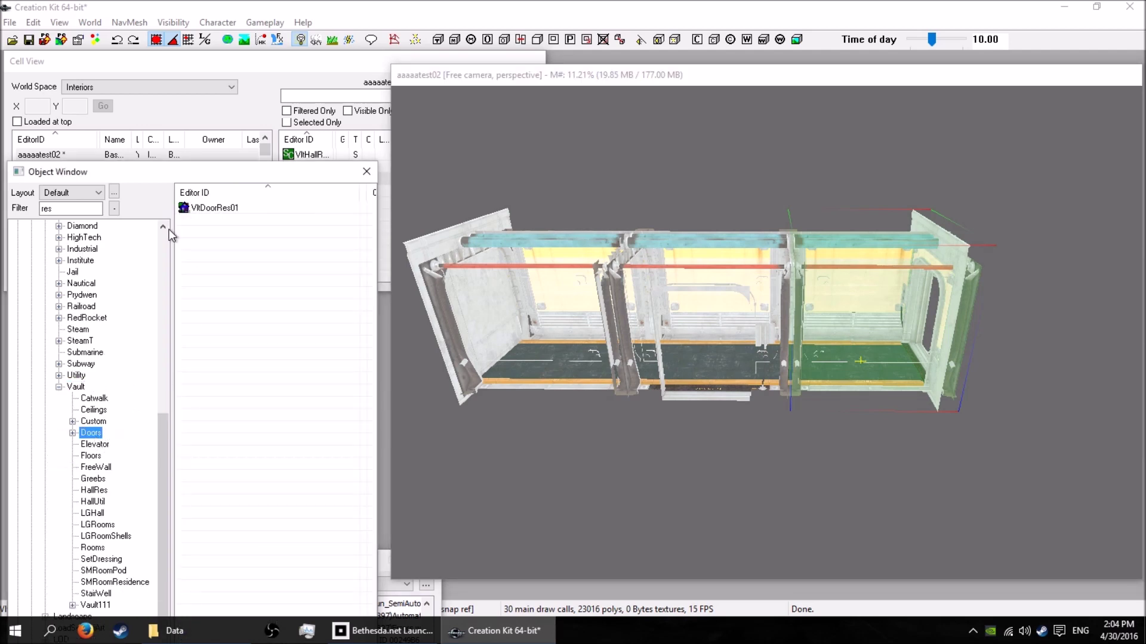
{"action": "left_click", "coordinate": [72, 433]}
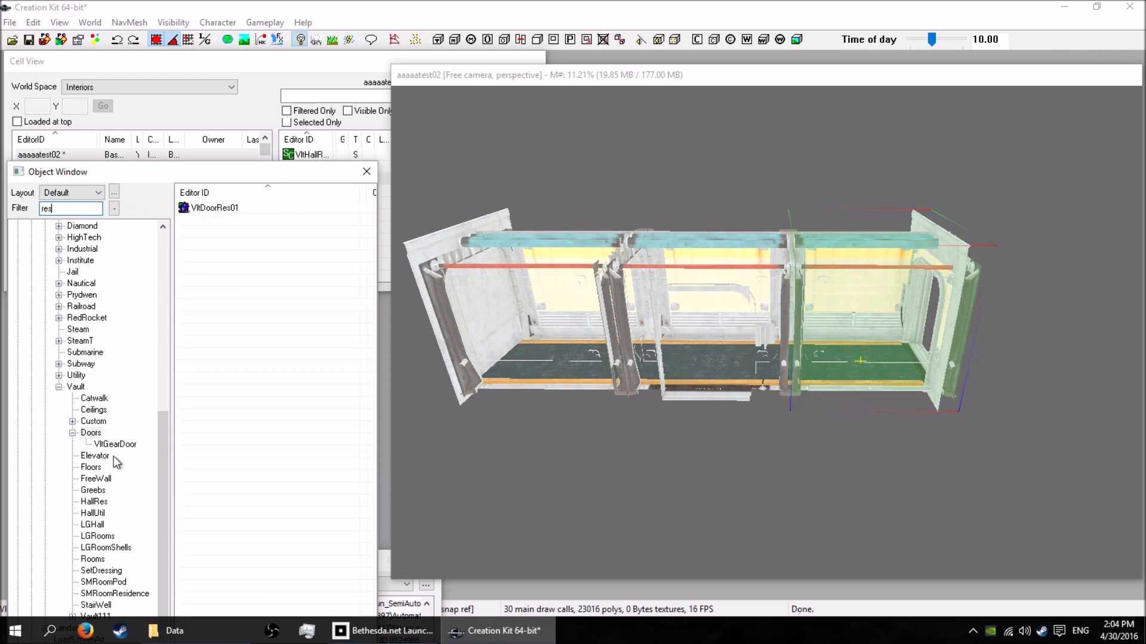
{"action": "left_click_drag", "start_coordinate": [159, 464], "coordinate": [166, 292]}
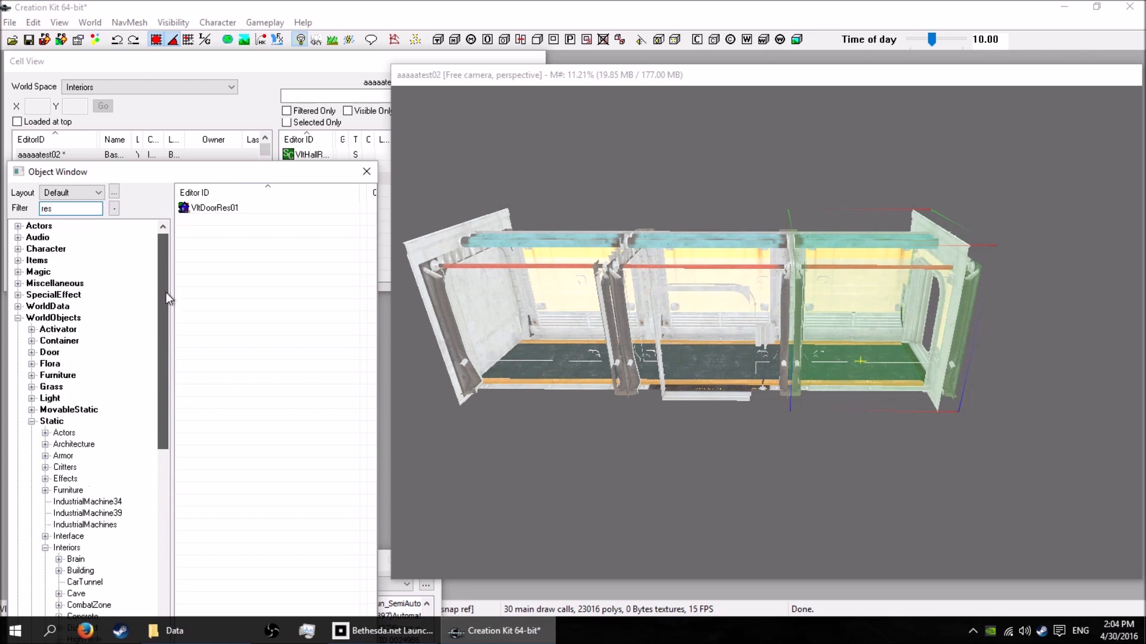
{"action": "left_click", "coordinate": [49, 355]}
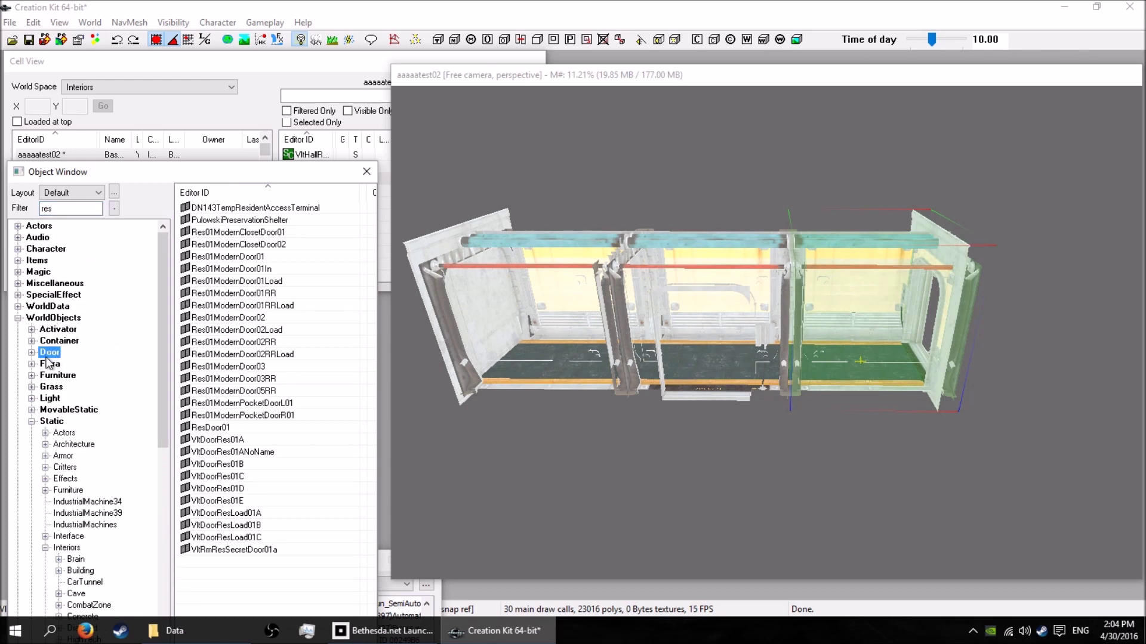
{"action": "left_click", "coordinate": [32, 354]}
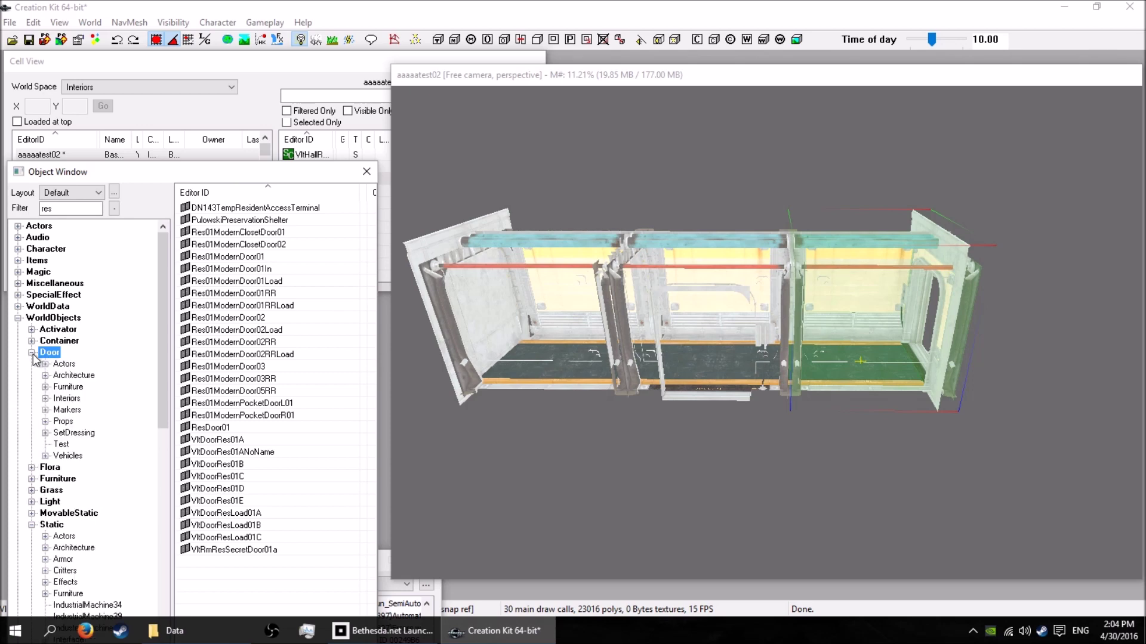
Place a ResDoor01 door in the cell, then delete it
{"action": "left_click", "coordinate": [213, 429]}
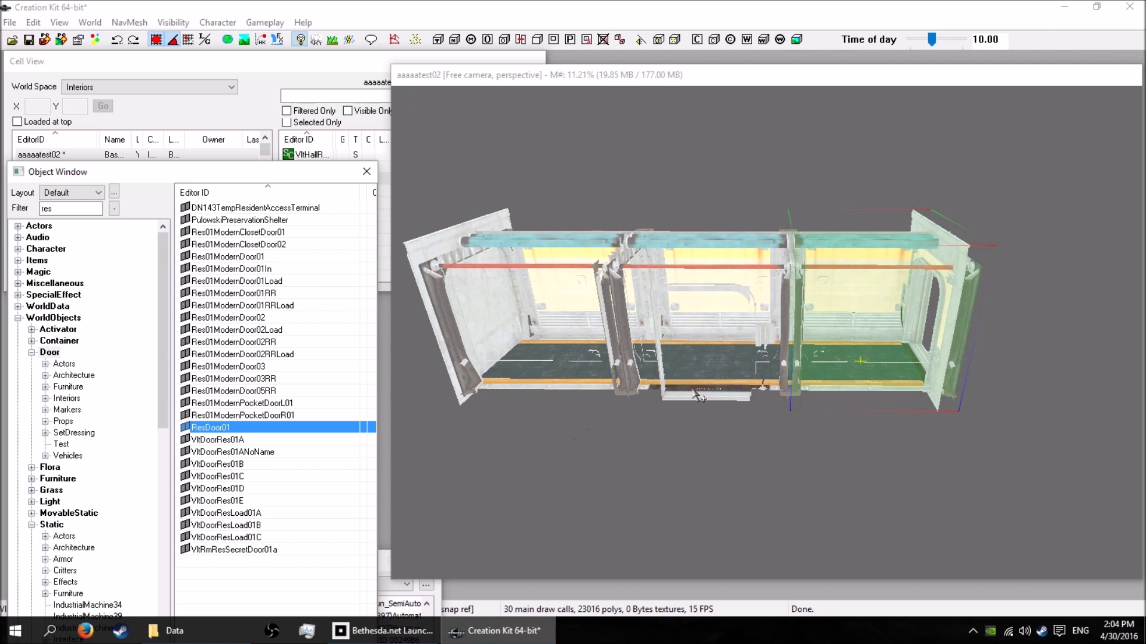
{"action": "left_click_drag", "start_coordinate": [696, 394], "coordinate": [699, 400]}
{"action": "key", "text": "Delete"}
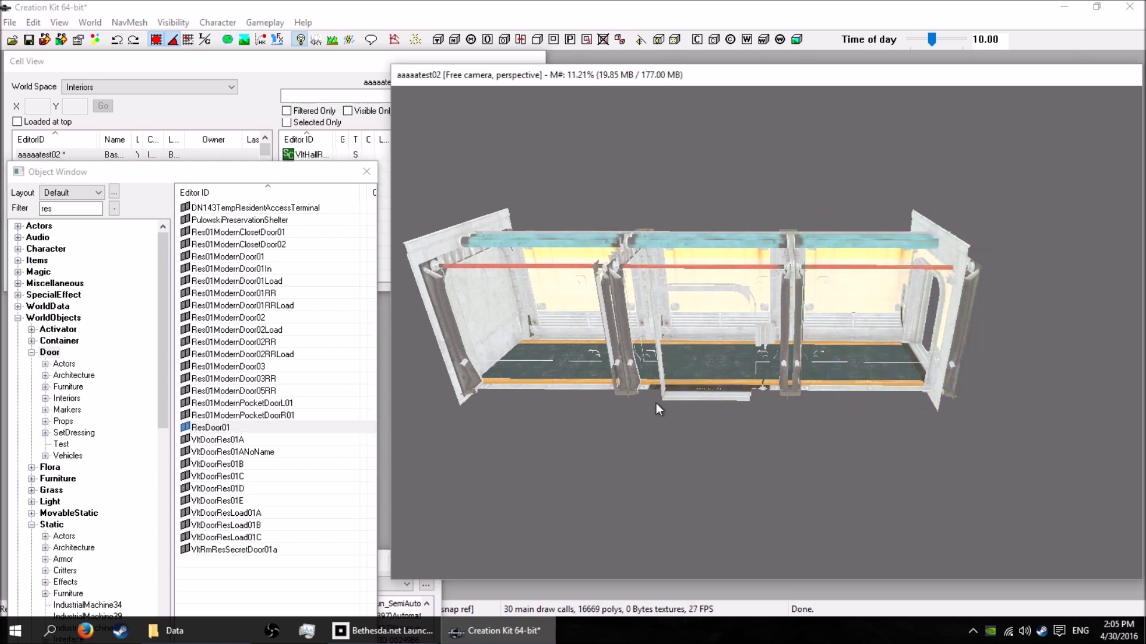
Preview the VltDoorRes01A door's properties, then drag it into the cell above the middle section
{"action": "left_click", "coordinate": [221, 440]}
{"action": "double_click", "coordinate": [219, 441]}
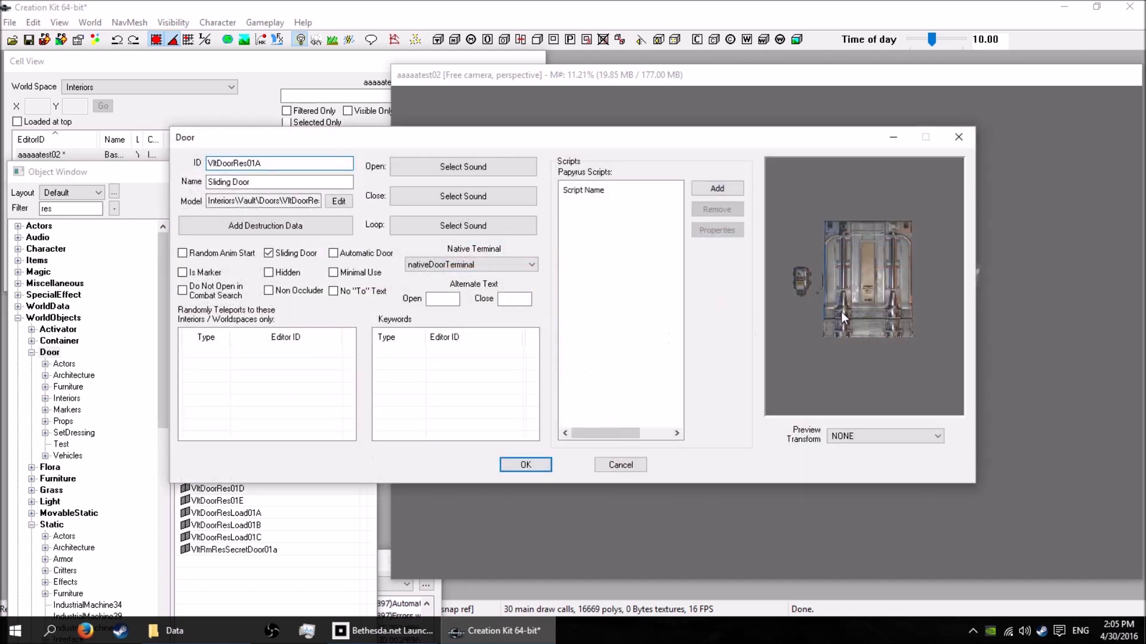
{"action": "left_click_drag", "start_coordinate": [840, 312], "coordinate": [978, 137]}
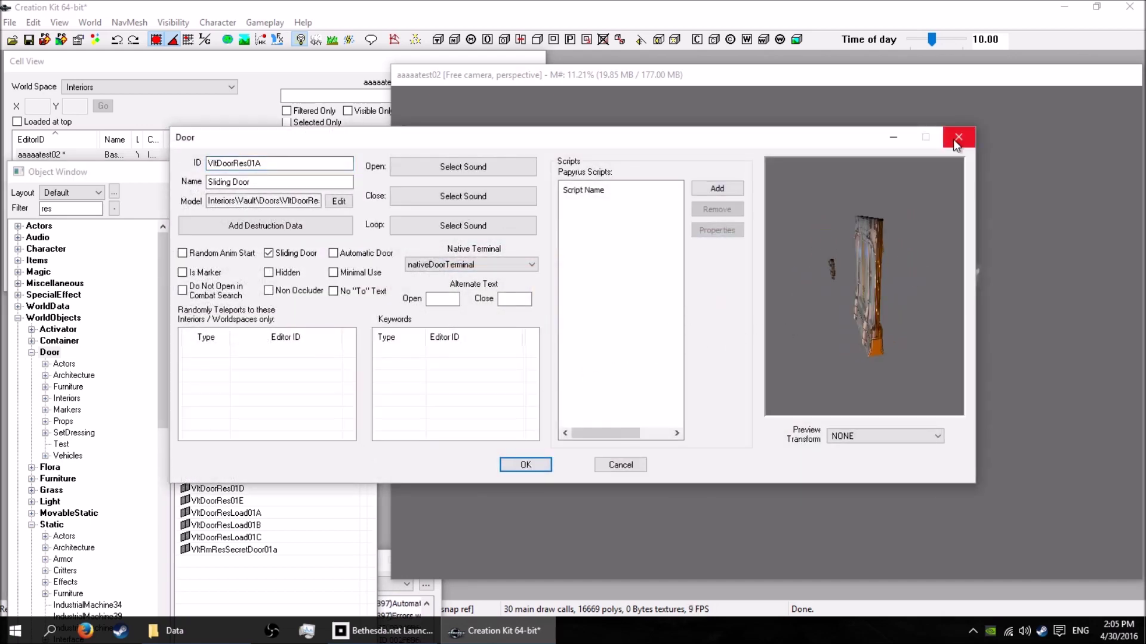
{"action": "left_click", "coordinate": [957, 141]}
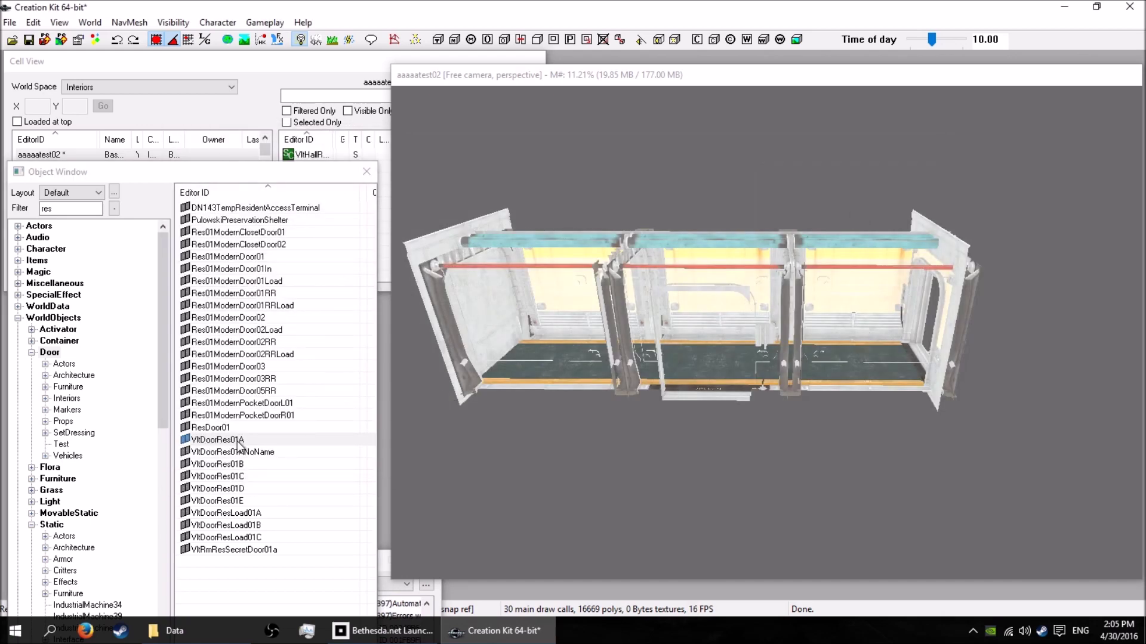
{"action": "left_click_drag", "start_coordinate": [239, 444], "coordinate": [676, 291]}
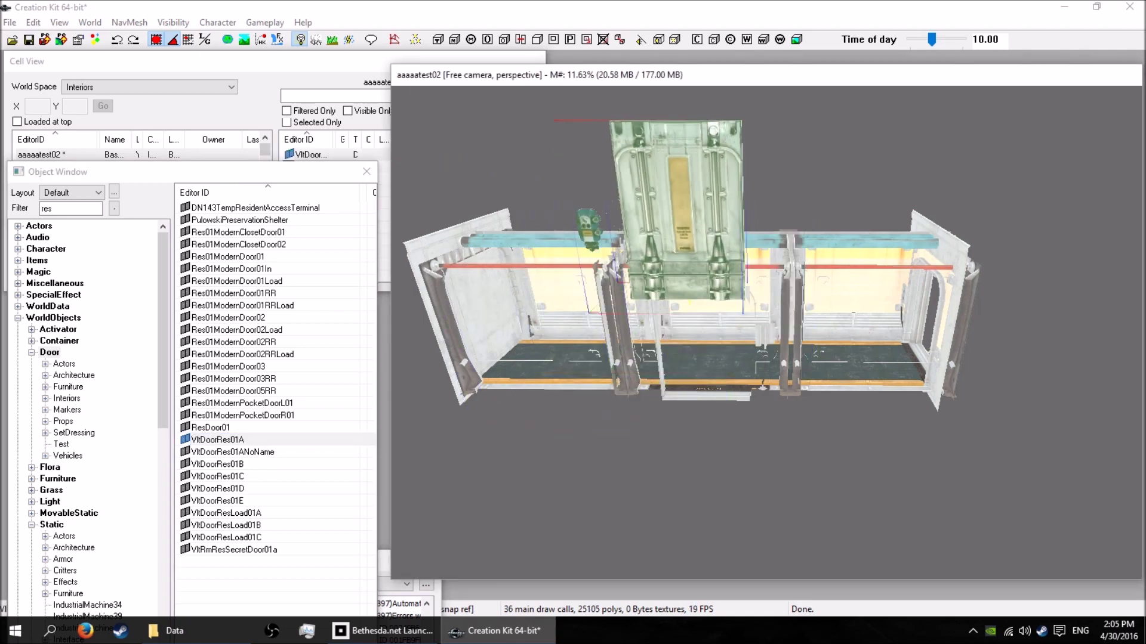
Lower the VltDoorRes01A door onto the middle hall piece's floor and check the fit
{"action": "left_click_drag", "start_coordinate": [676, 290], "coordinate": [697, 395]}
{"action": "left_click_drag", "start_coordinate": [701, 341], "coordinate": [705, 379]}
{"action": "middle_click_drag", "start_coordinate": [740, 373], "coordinate": [740, 406]}
{"action": "scroll", "coordinate": [740, 406], "scroll_direction": "up", "scroll_amount": 6}
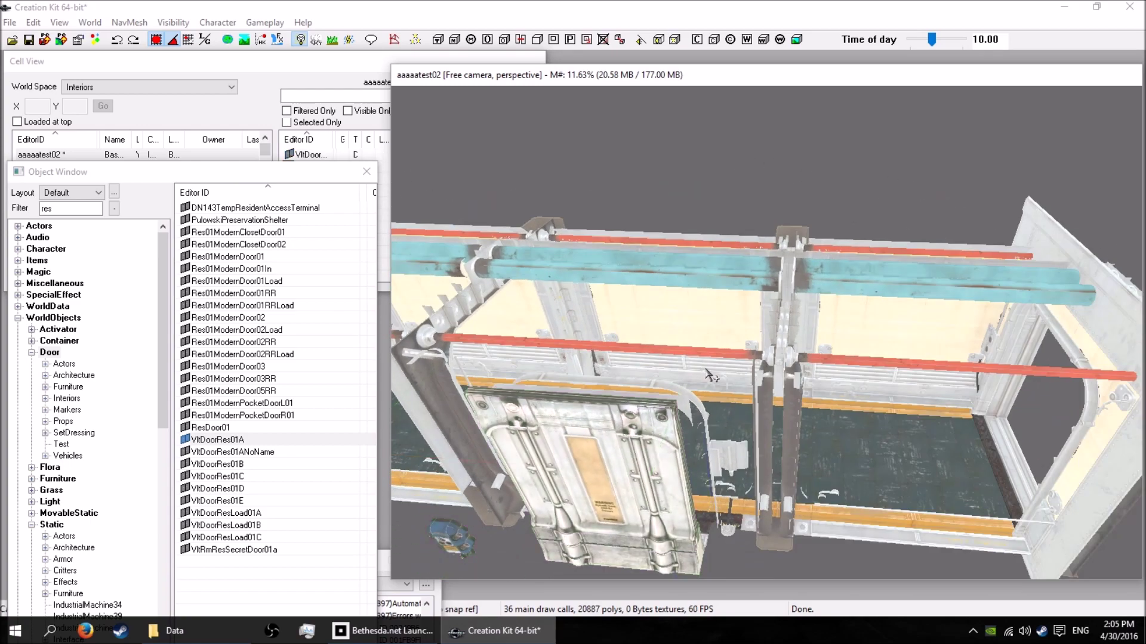
{"action": "middle_click_drag", "start_coordinate": [700, 360], "coordinate": [484, 344]}
{"action": "scroll", "coordinate": [484, 343], "scroll_direction": "down", "scroll_amount": 5}
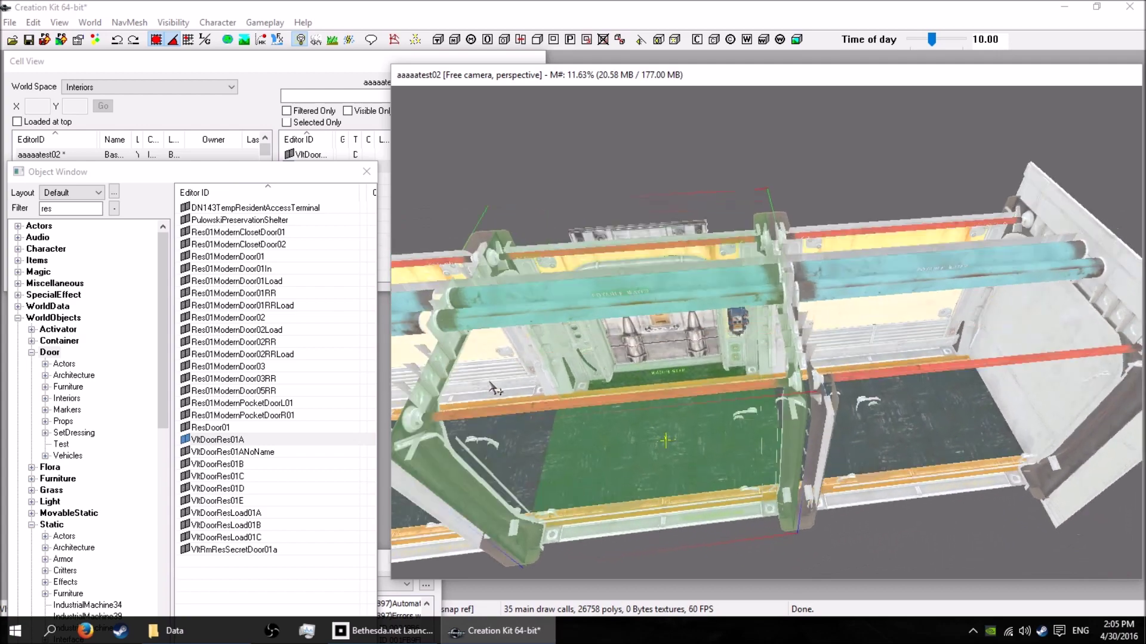
{"action": "scroll", "coordinate": [491, 357], "scroll_direction": "down", "scroll_amount": 2}
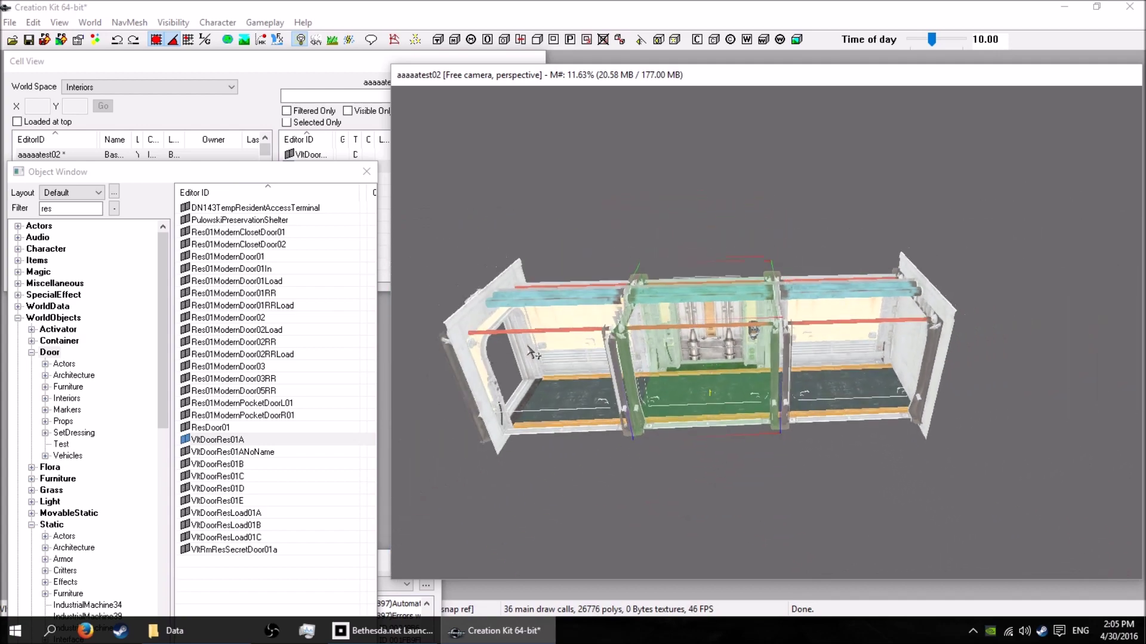
{"action": "middle_click_drag", "start_coordinate": [637, 418], "coordinate": [837, 447]}
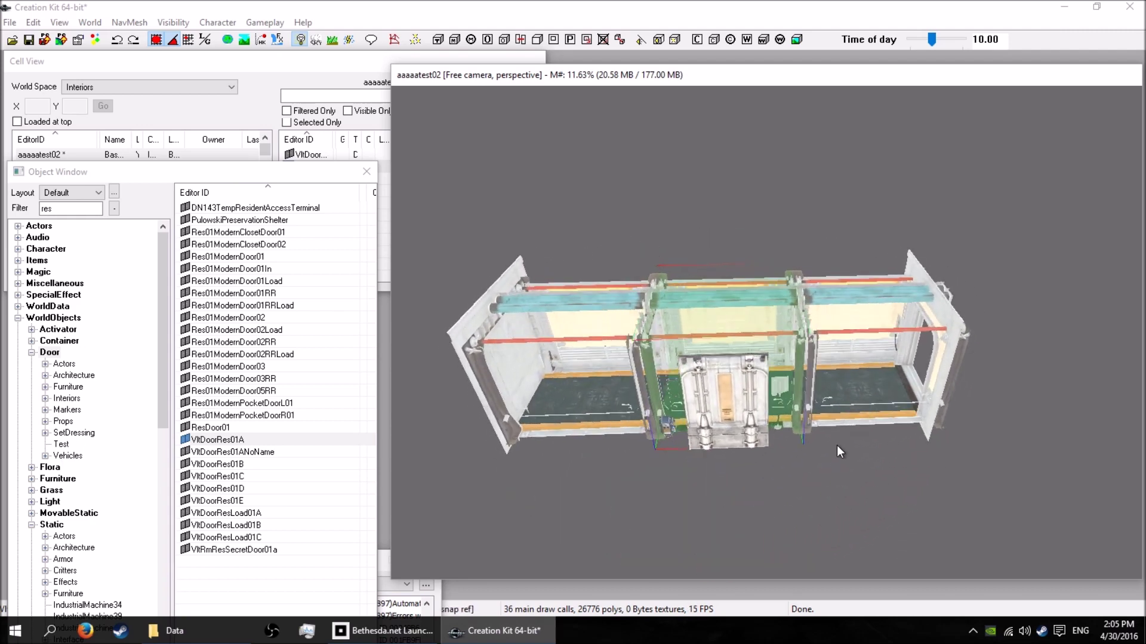
Select the vault door and inspect it, toggling rotation mode (E) and viewport lighting (A)
{"action": "left_click", "coordinate": [836, 440]}
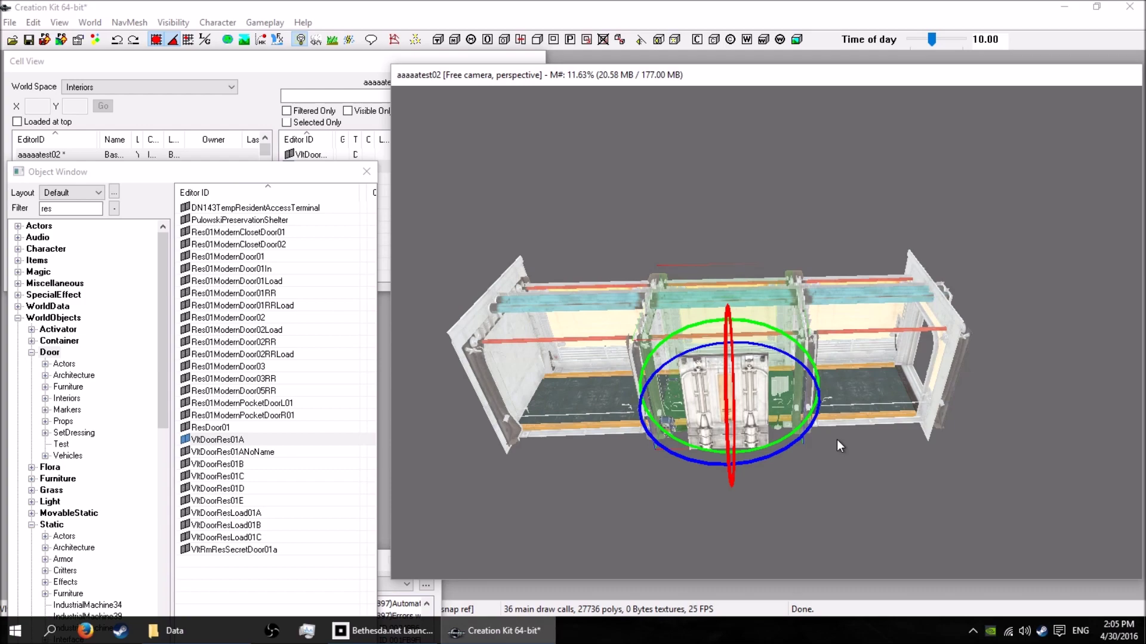
{"action": "middle_click_drag", "start_coordinate": [825, 448], "coordinate": [705, 428]}
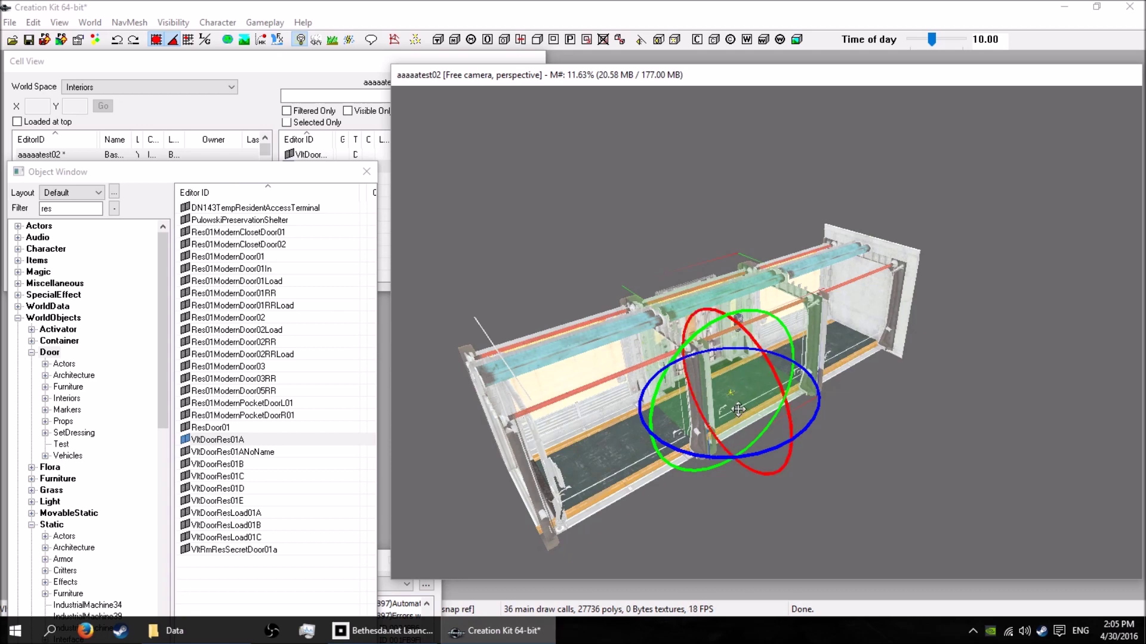
{"action": "key", "text": "e"}
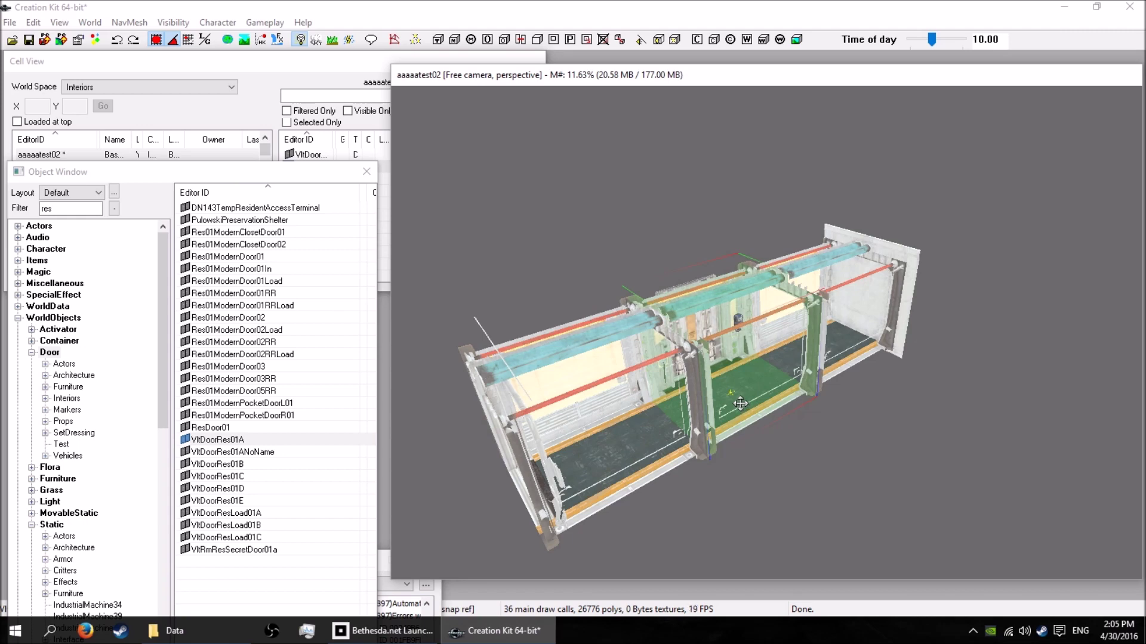
{"action": "key", "text": "a"}
{"action": "mouse_move", "coordinate": [738, 401]}
{"action": "middle_mouse_down"}
{"action": "mouse_move", "coordinate": [696, 362]}
{"action": "mouse_move", "coordinate": [432, 406]}
{"action": "mouse_move", "coordinate": [726, 396]}
{"action": "middle_mouse_up"}
{"action": "key", "text": "a"}
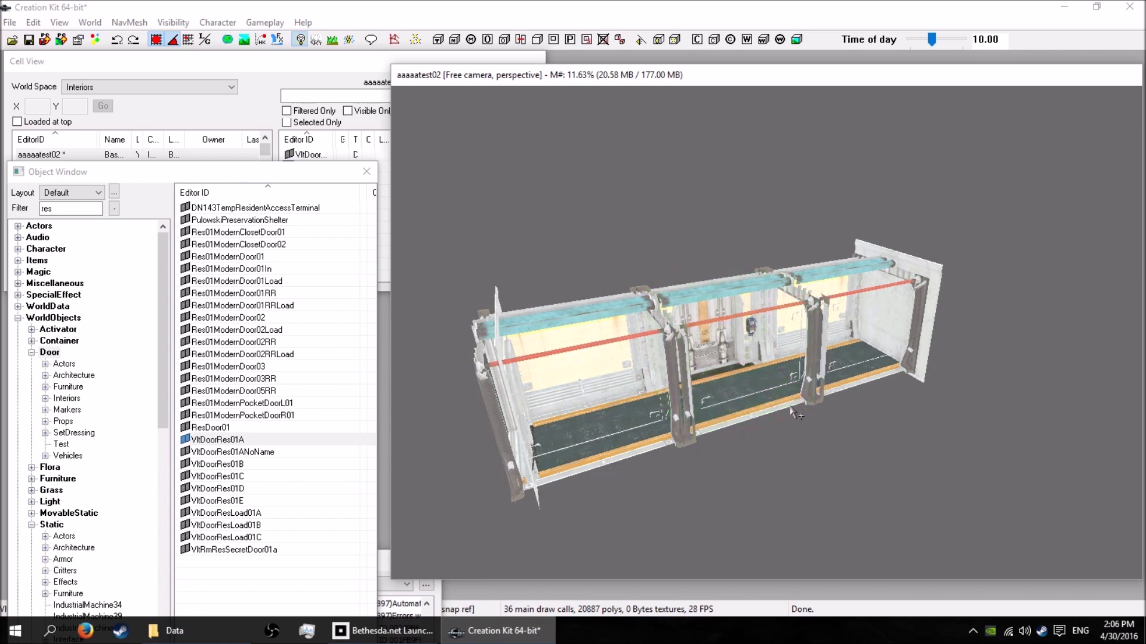
{"action": "middle_click_drag", "start_coordinate": [800, 396], "coordinate": [915, 357]}
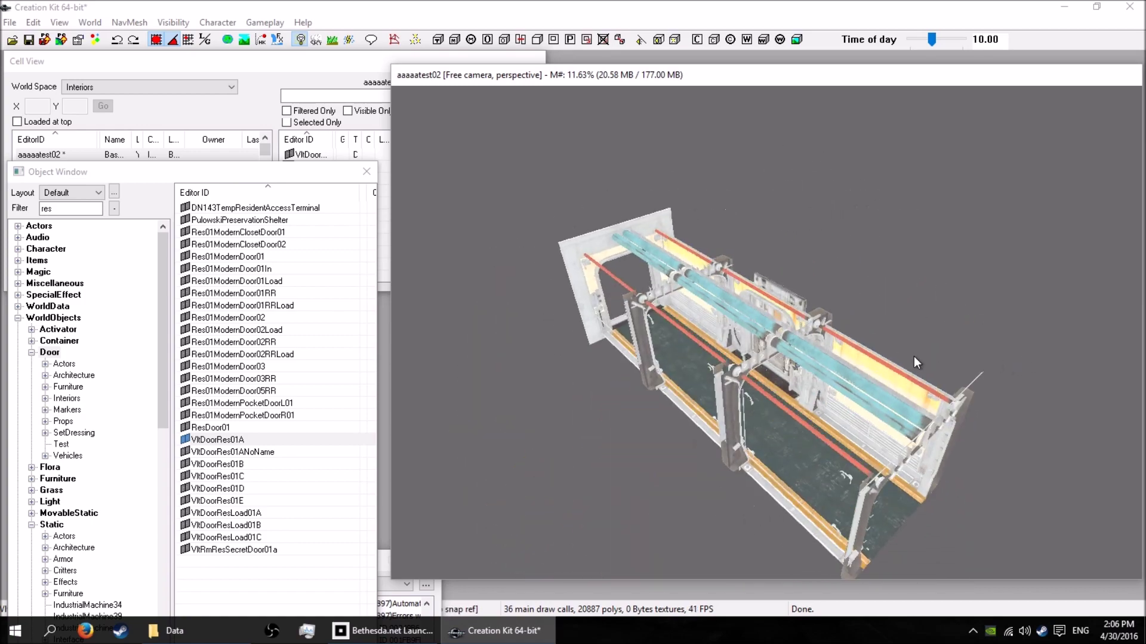
Reselect the door, then deselect it and check the corridor from a level front view
{"action": "left_click", "coordinate": [741, 361]}
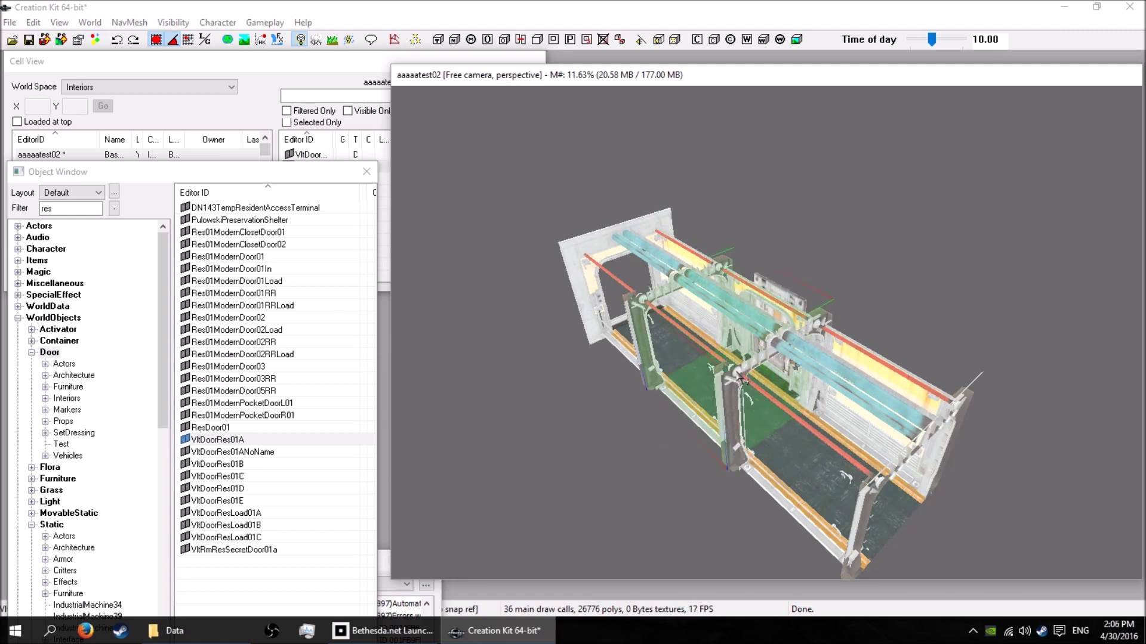
{"action": "middle_click_drag", "start_coordinate": [735, 368], "coordinate": [804, 362]}
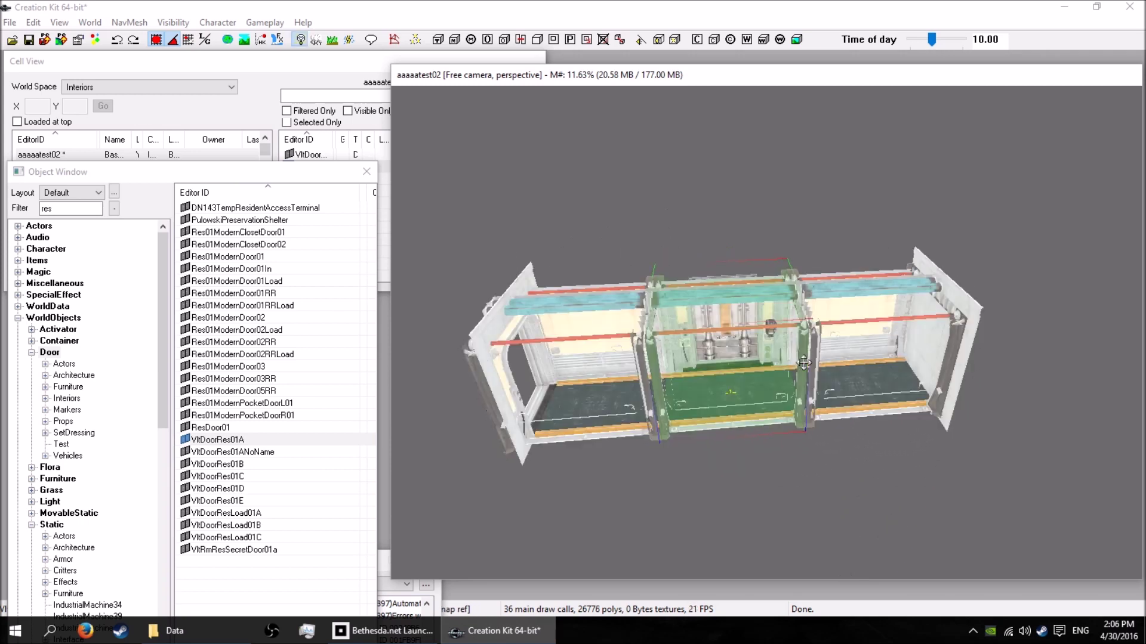
{"action": "left_click", "coordinate": [776, 369]}
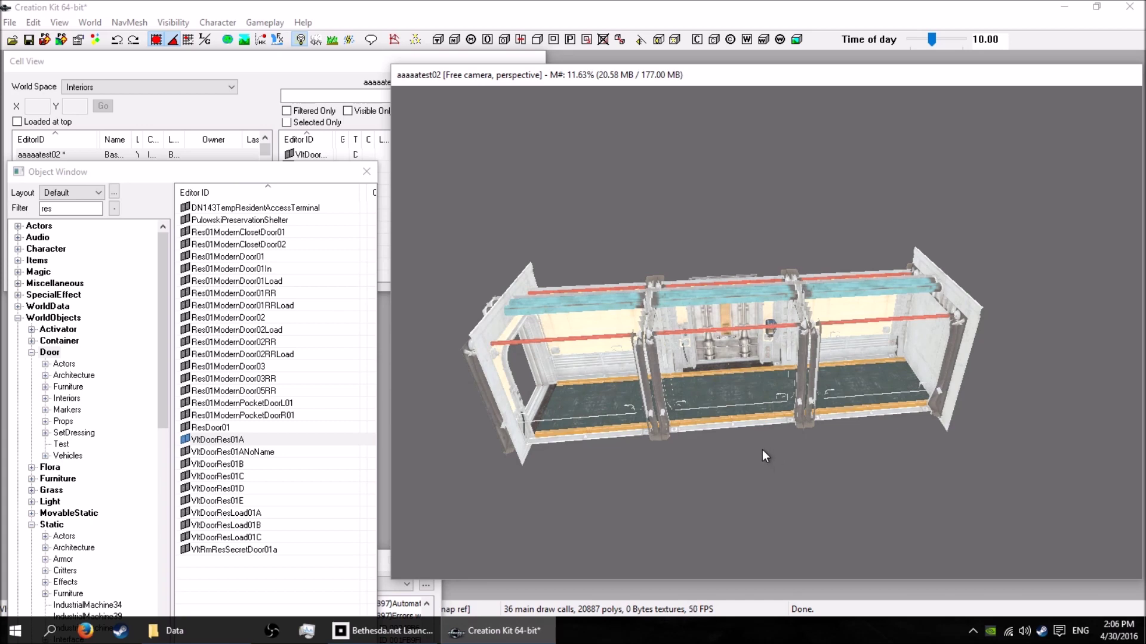
{"action": "mouse_move", "coordinate": [761, 449]}
{"action": "middle_mouse_down", "text": "shift"}
{"action": "mouse_move", "coordinate": [756, 437]}
{"action": "mouse_move", "coordinate": [759, 450]}
{"action": "mouse_move", "coordinate": [748, 447]}
{"action": "middle_mouse_up", "text": "shift"}
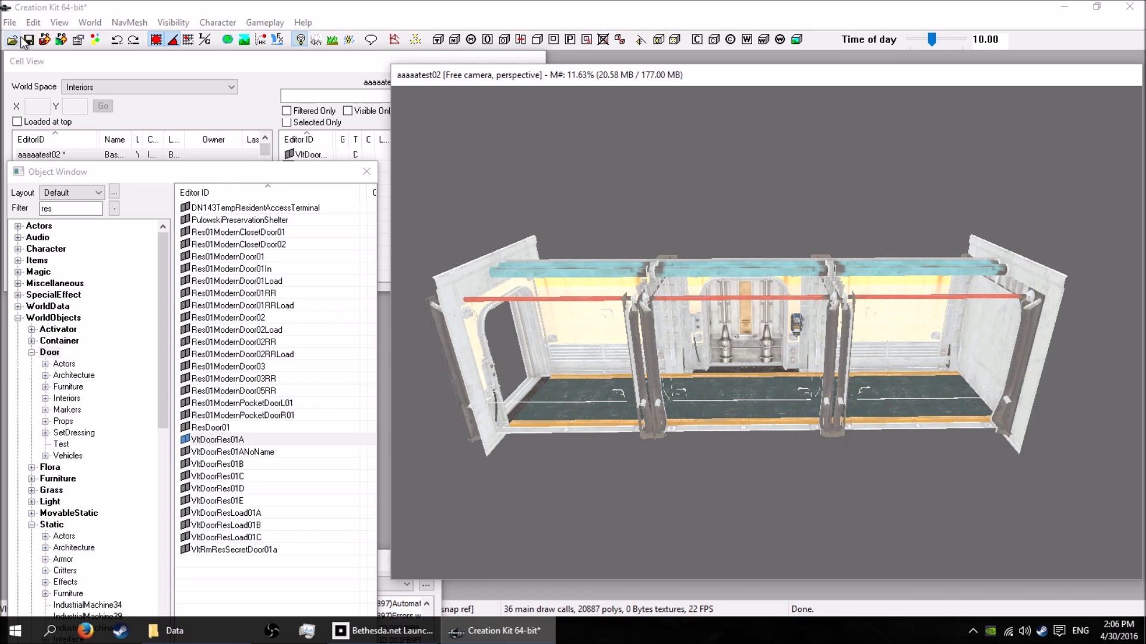
{"action": "left_click", "coordinate": [9, 22]}
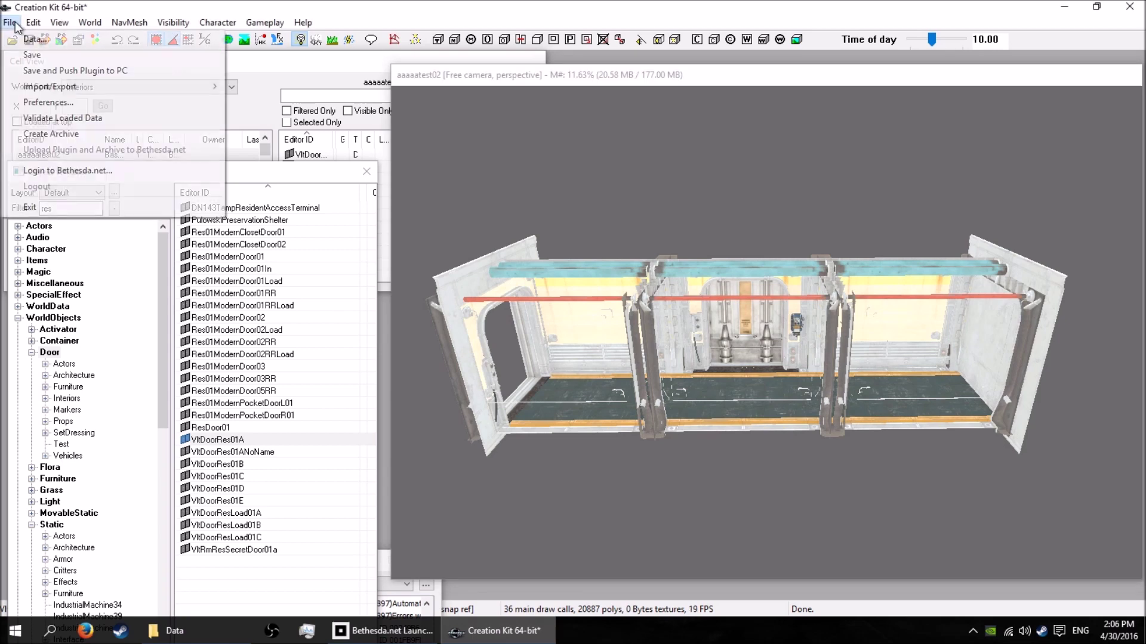
Save the plugin under the name test02.esp
{"action": "left_click", "coordinate": [32, 55]}
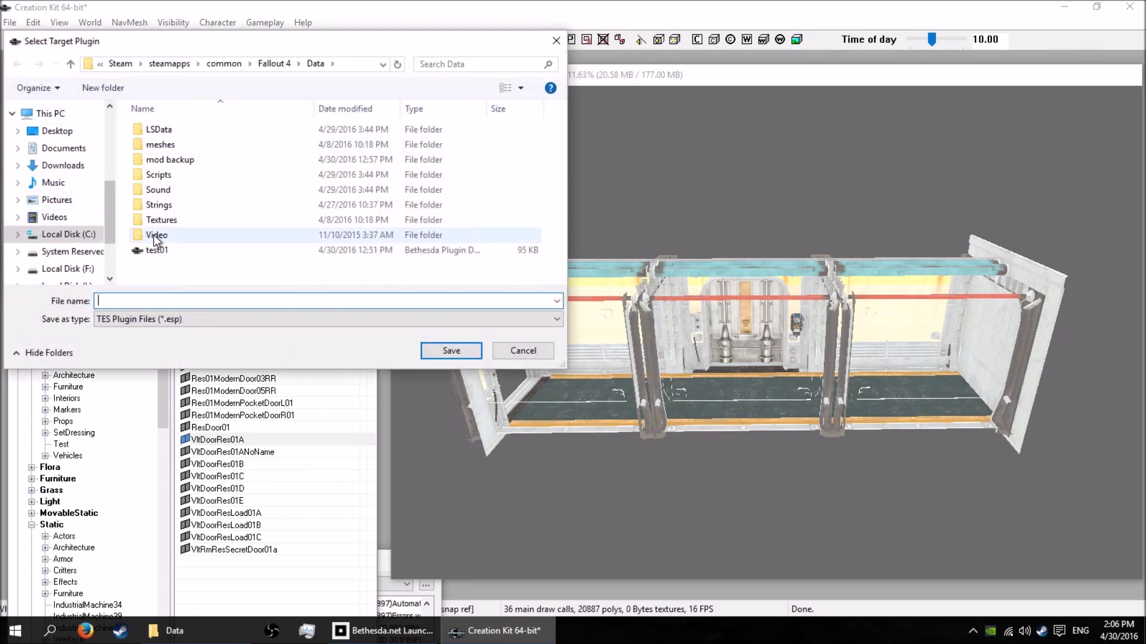
{"action": "type", "text": "te"}
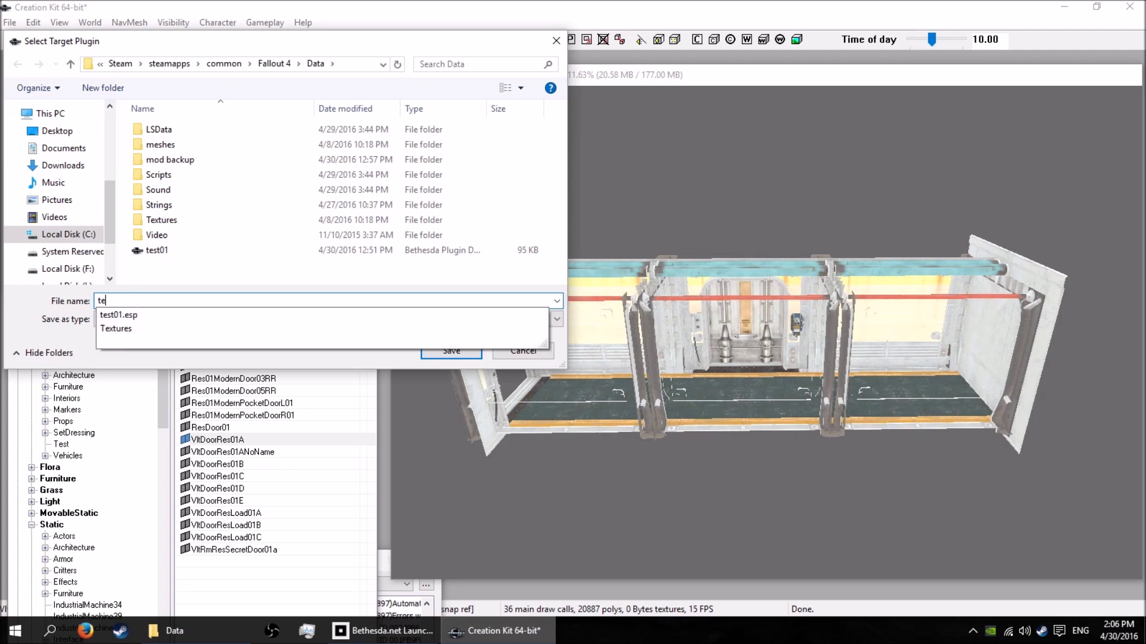
{"action": "type", "text": "st02"}
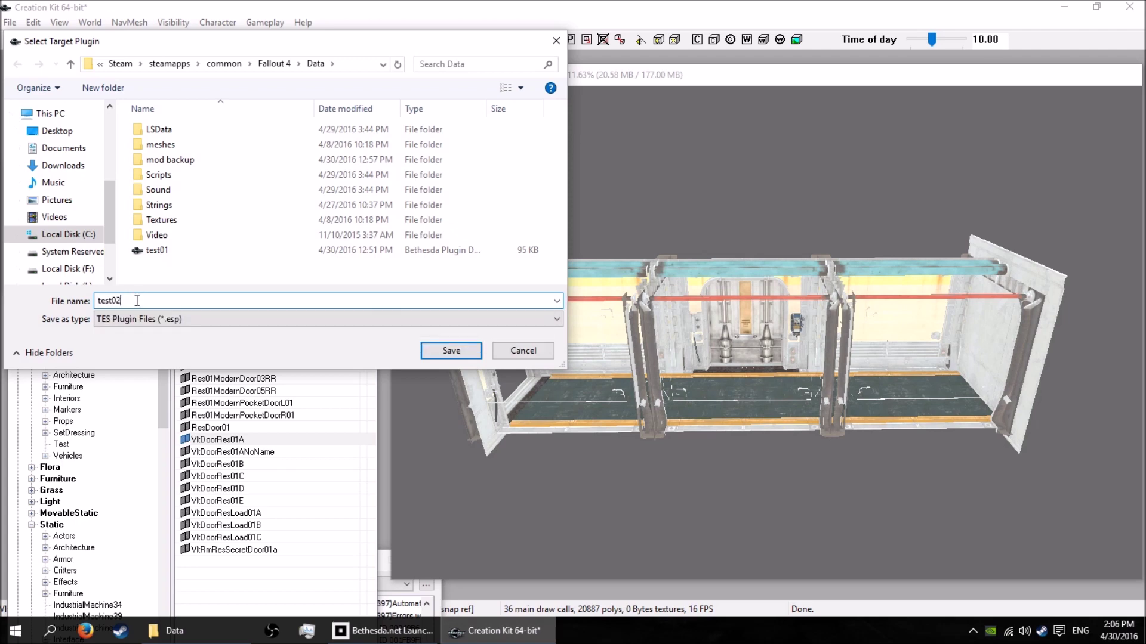
{"action": "left_click", "coordinate": [451, 351]}
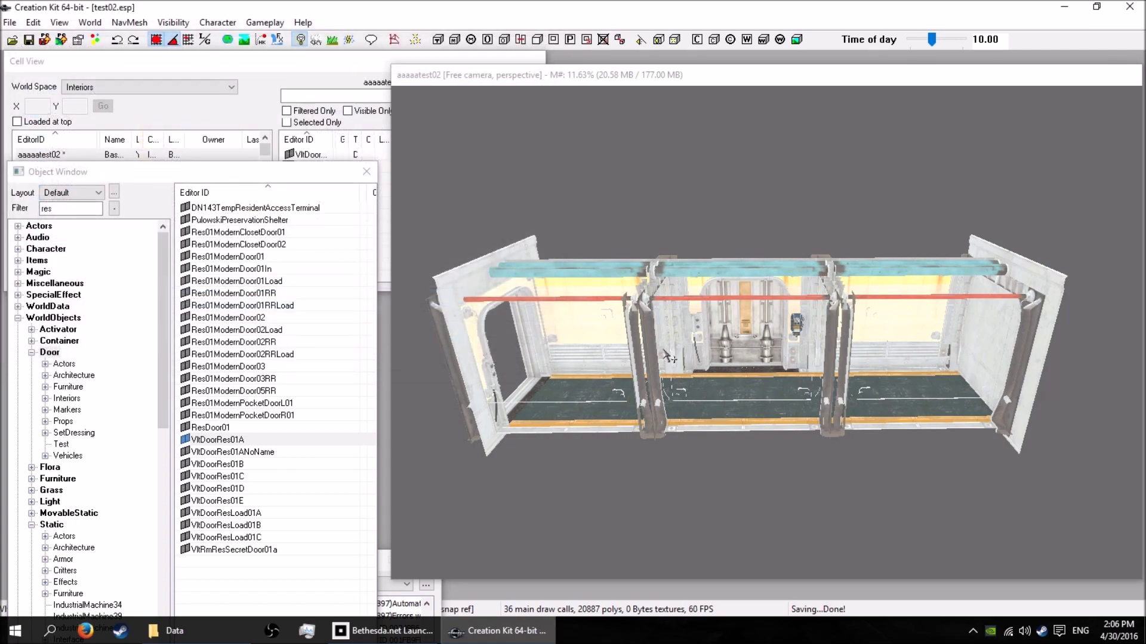
{"action": "middle_click_drag", "start_coordinate": [637, 366], "coordinate": [537, 286], "text": "shift"}
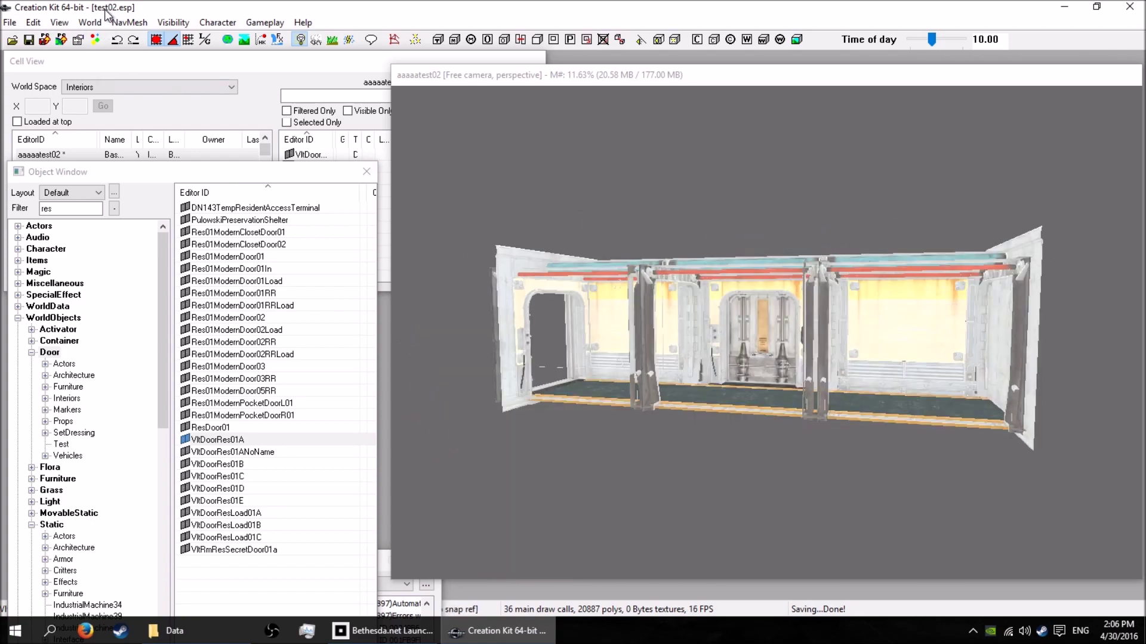
{"action": "middle_click_drag", "start_coordinate": [595, 370], "coordinate": [470, 345], "text": "shift"}
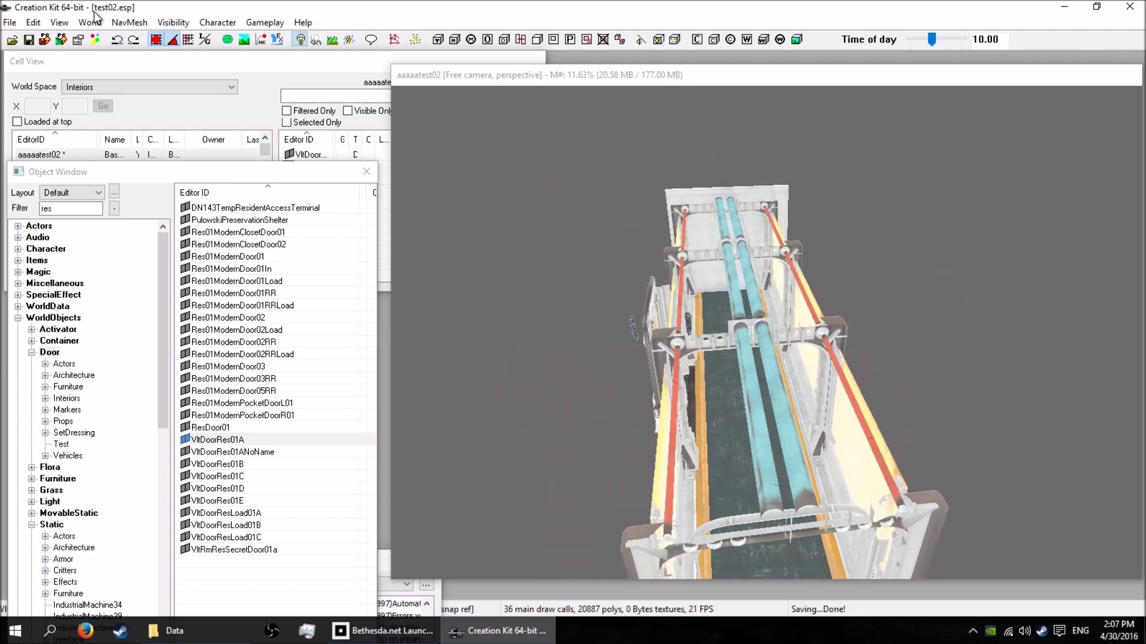
{"action": "left_click", "coordinate": [256, 79]}
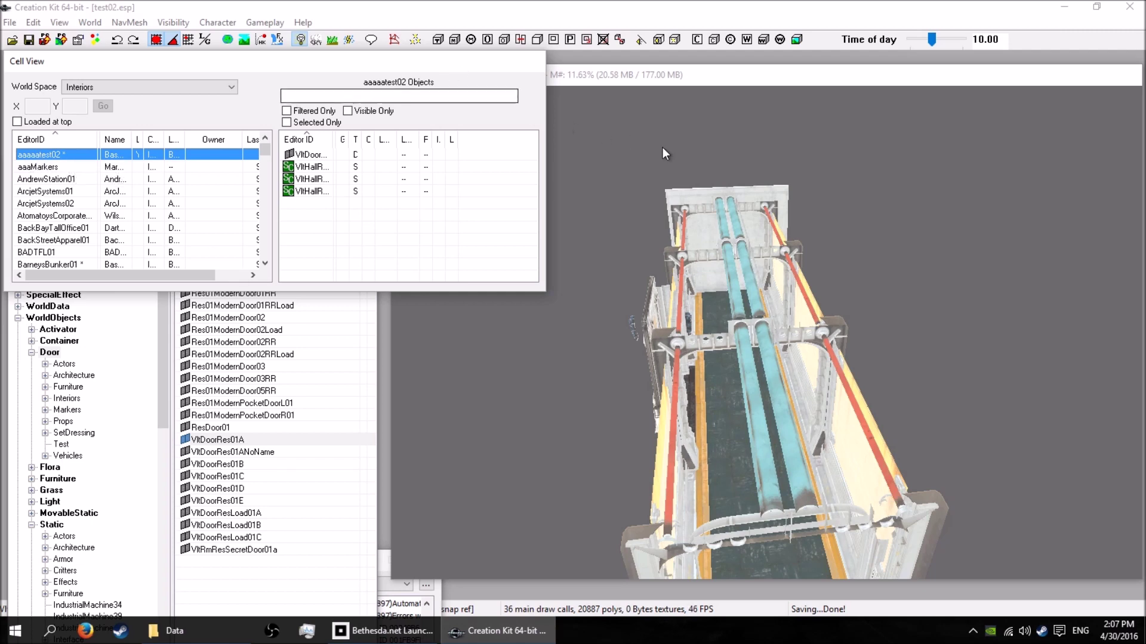
{"action": "middle_click_drag", "start_coordinate": [662, 148], "coordinate": [793, 289], "text": "shift"}
{"action": "left_click", "coordinate": [640, 76]}
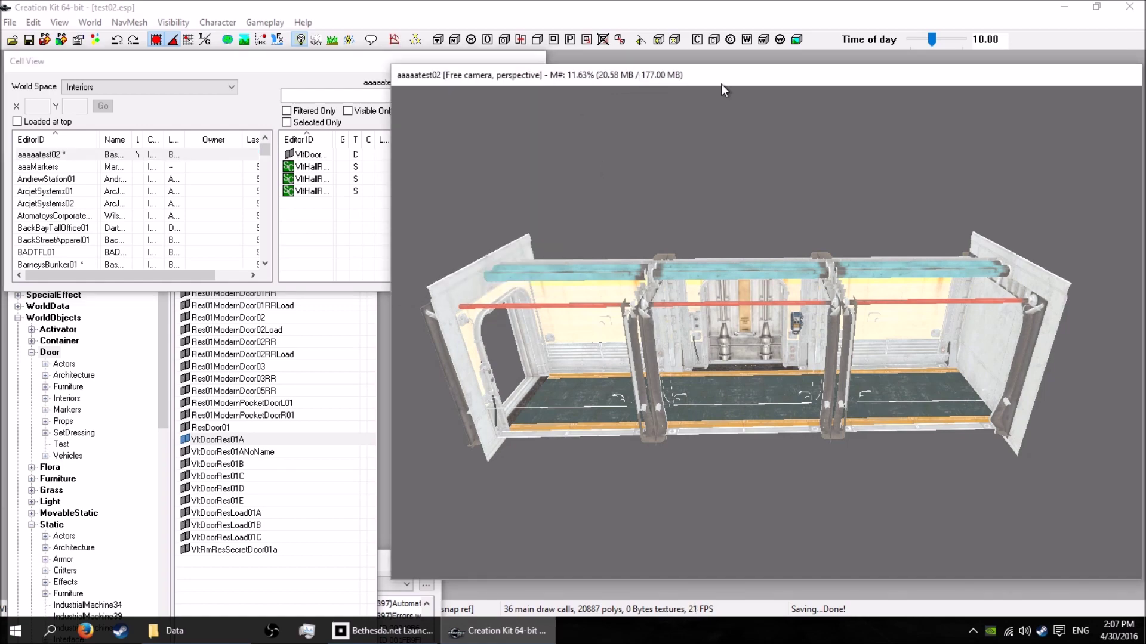
{"action": "middle_click_drag", "start_coordinate": [834, 213], "coordinate": [1046, 273], "text": "shift"}
{"action": "middle_click_drag", "start_coordinate": [660, 305], "coordinate": [406, 316], "text": "shift"}
{"action": "scroll", "coordinate": [406, 313], "scroll_direction": "up", "scroll_amount": 3}
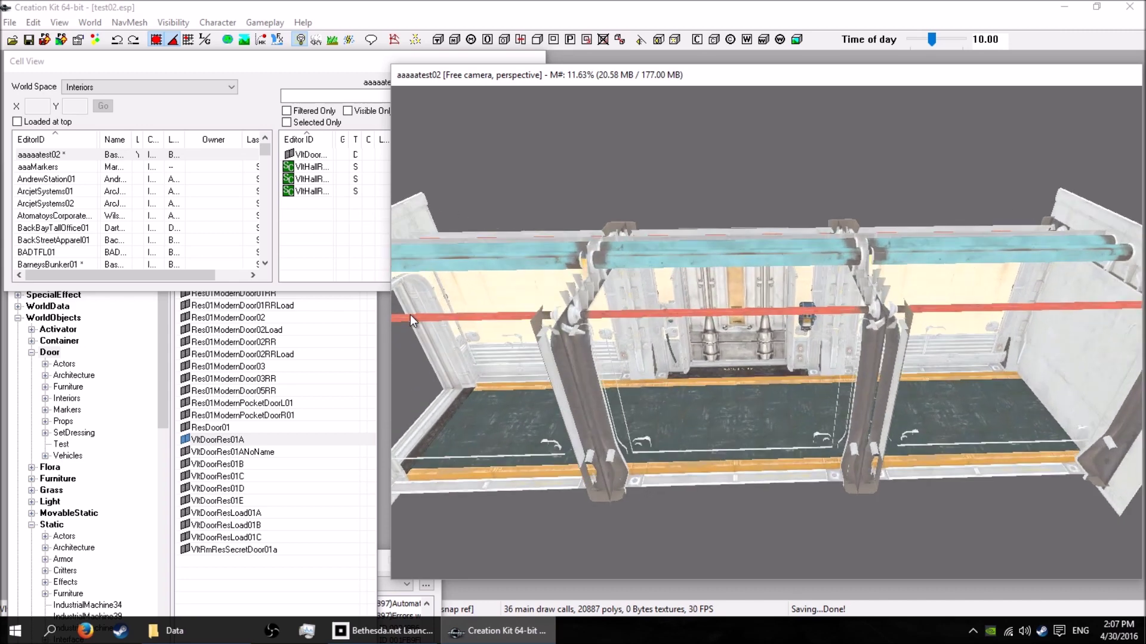